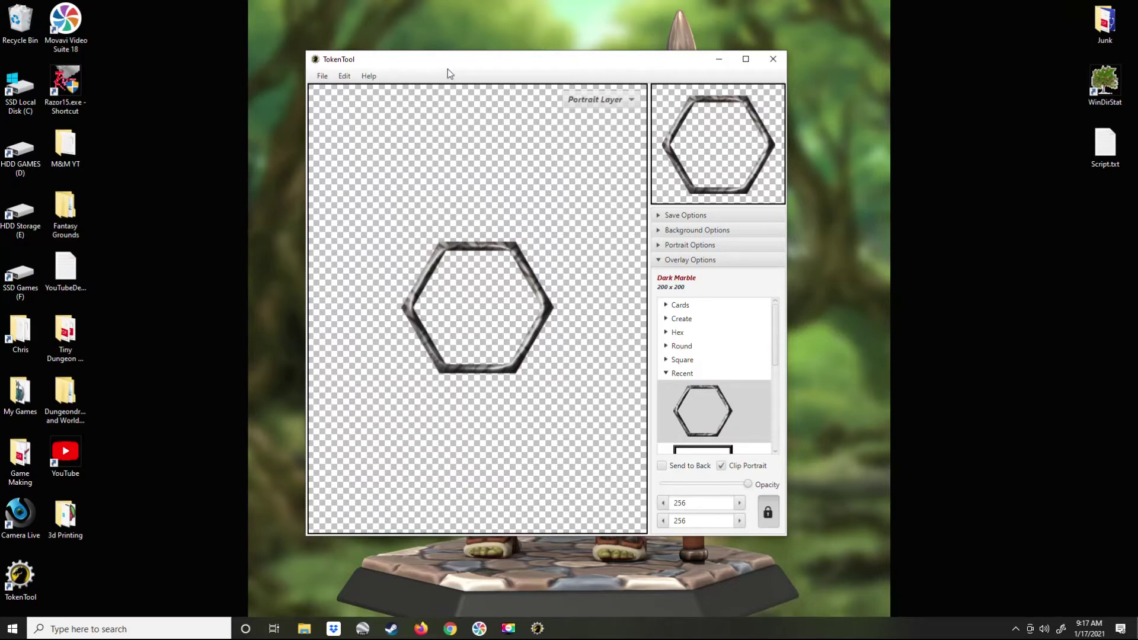
# - Reposition TokenTool, re-expand Overlay Options, and bring up Firefox to find a portrait
pyautogui.moveTo(454, 64); pyautogui.dragTo(419, 67)
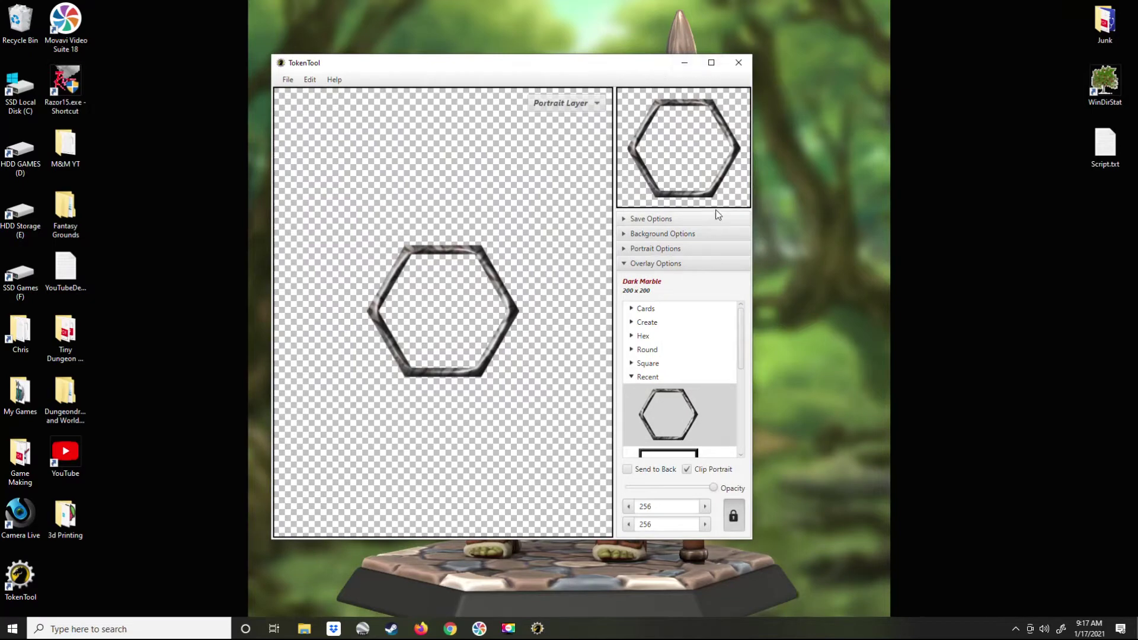
pyautogui.click(624, 265)
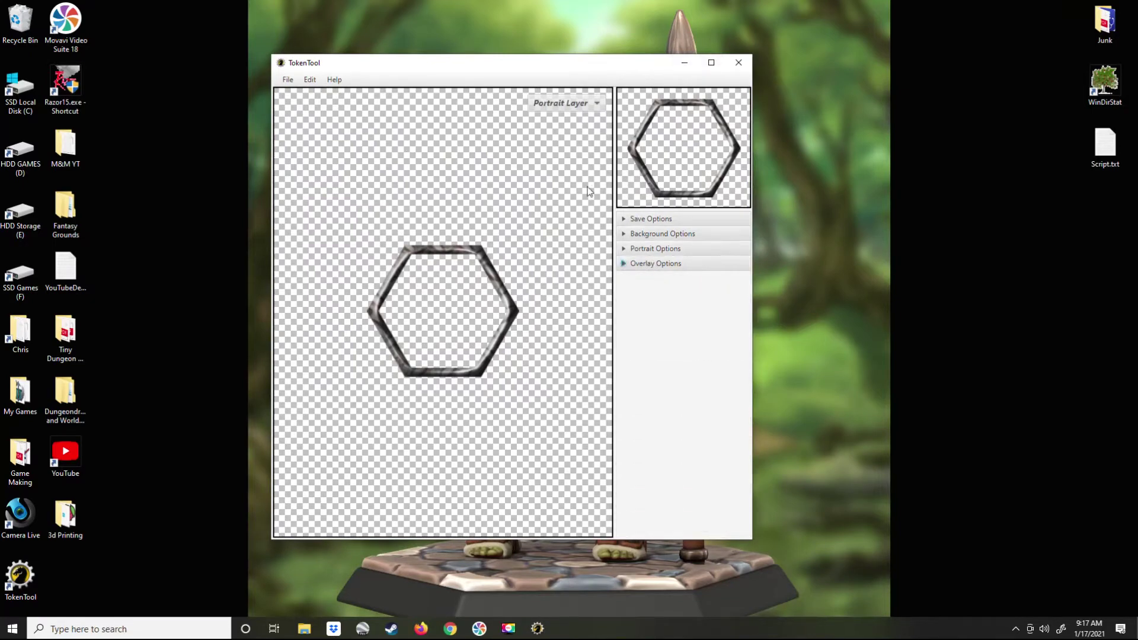
pyautogui.press('space')
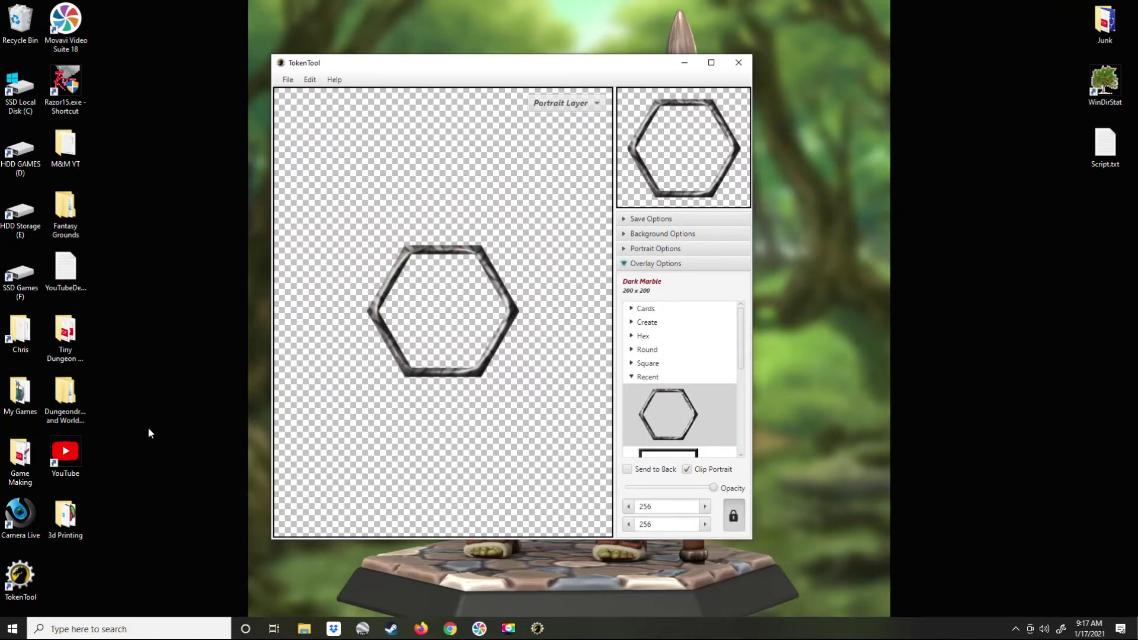
pyautogui.click(421, 629)
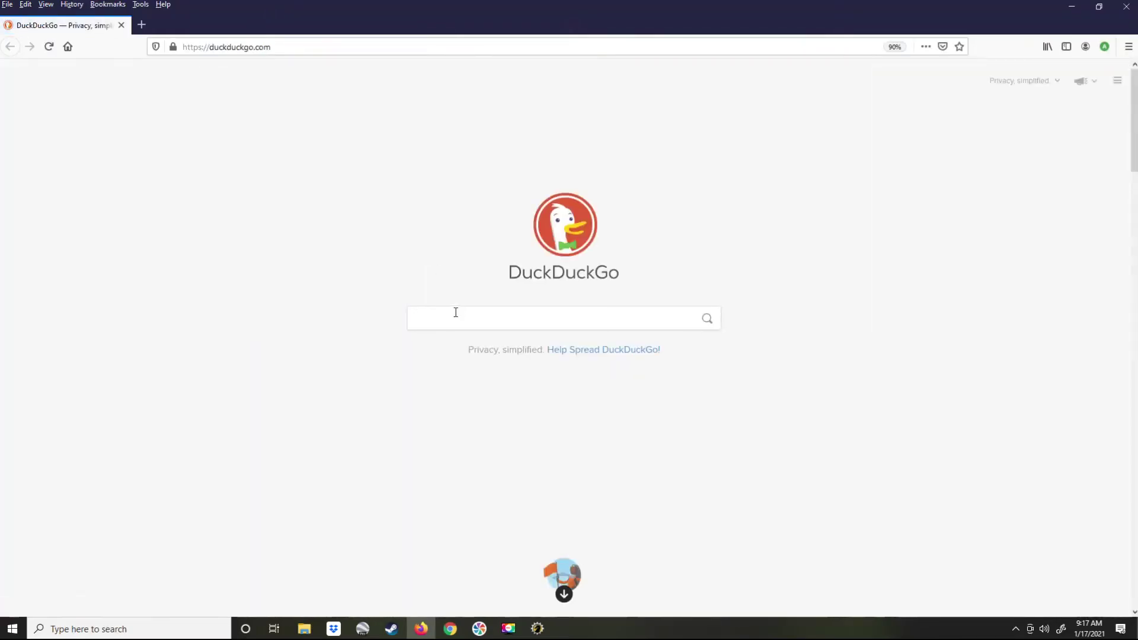
# - Search DuckDuckGo images for 'barbarian'
pyautogui.write('barbarian')
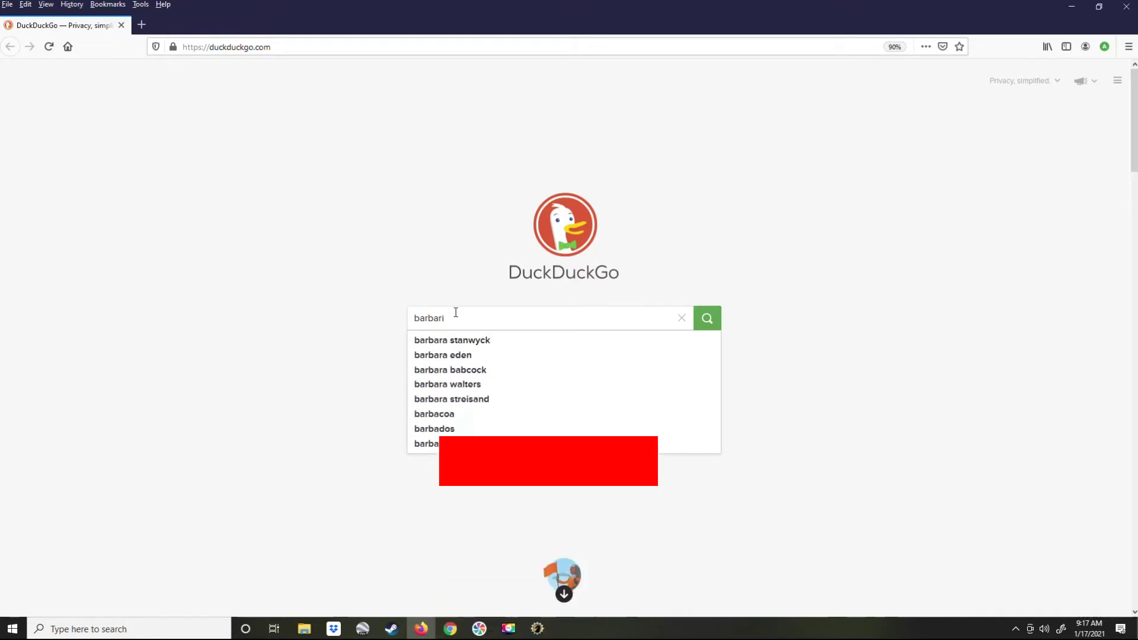
pyautogui.press('Return')
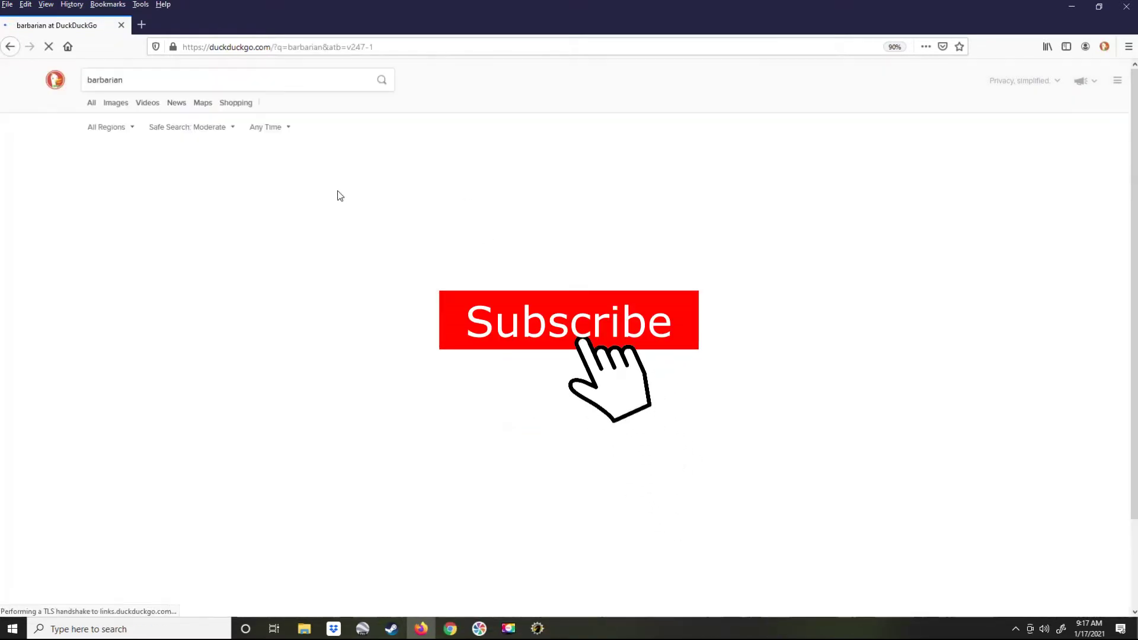
pyautogui.click(117, 105)
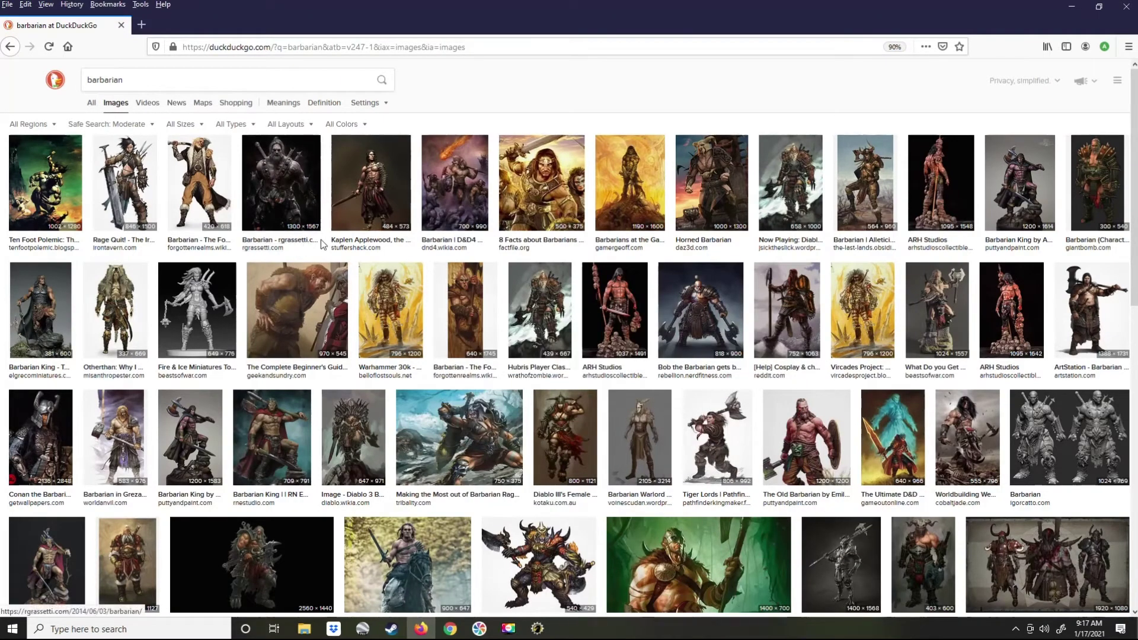
# - Save the sword-wielding barbarian picture to the Desktop and close Firefox
pyautogui.scroll(-6, 321, 239)
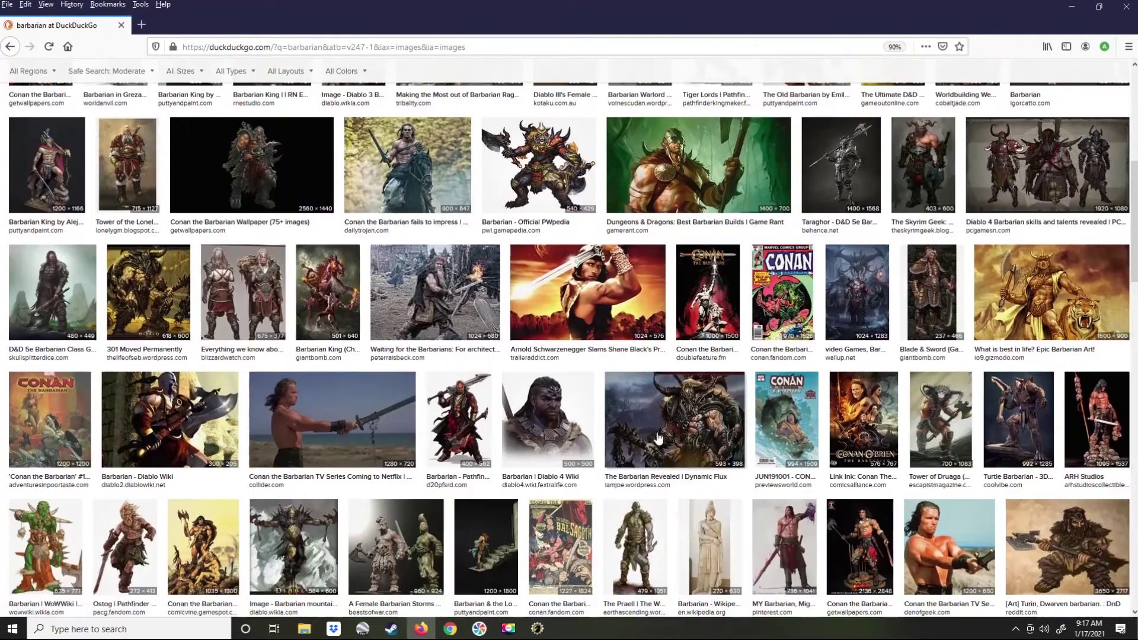
pyautogui.click(588, 297)
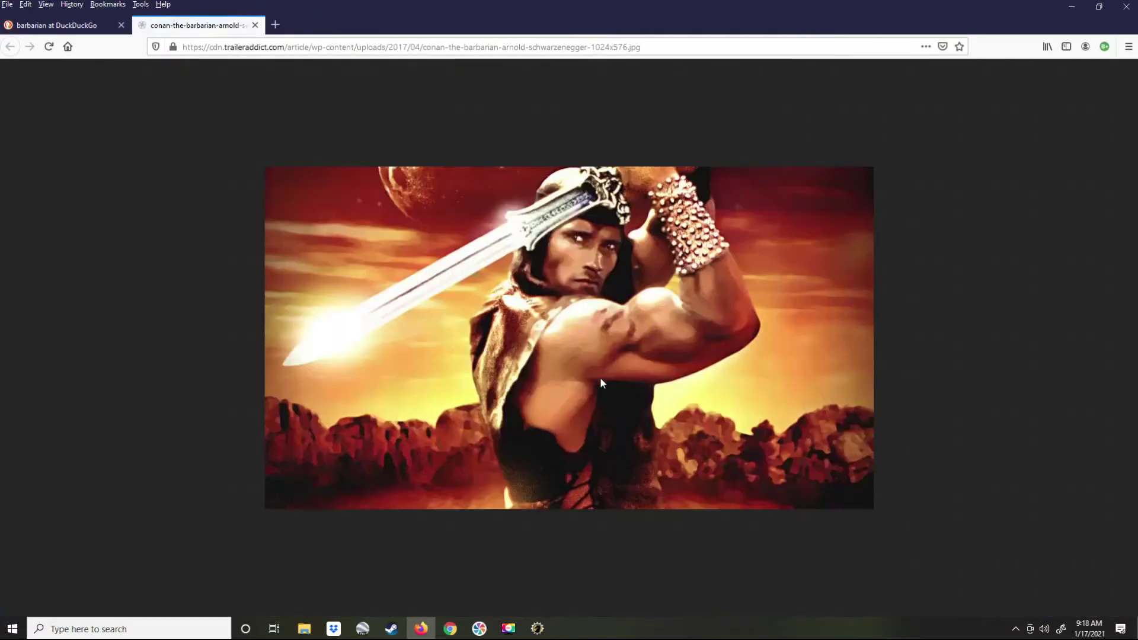
pyautogui.rightClick(585, 350)
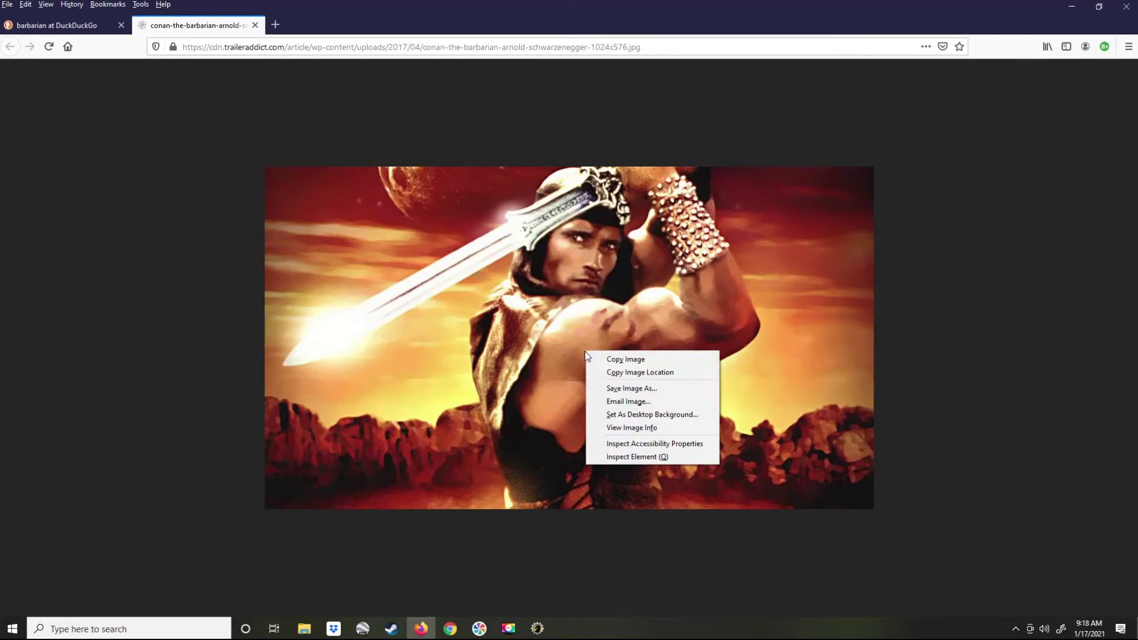
pyautogui.click(619, 389)
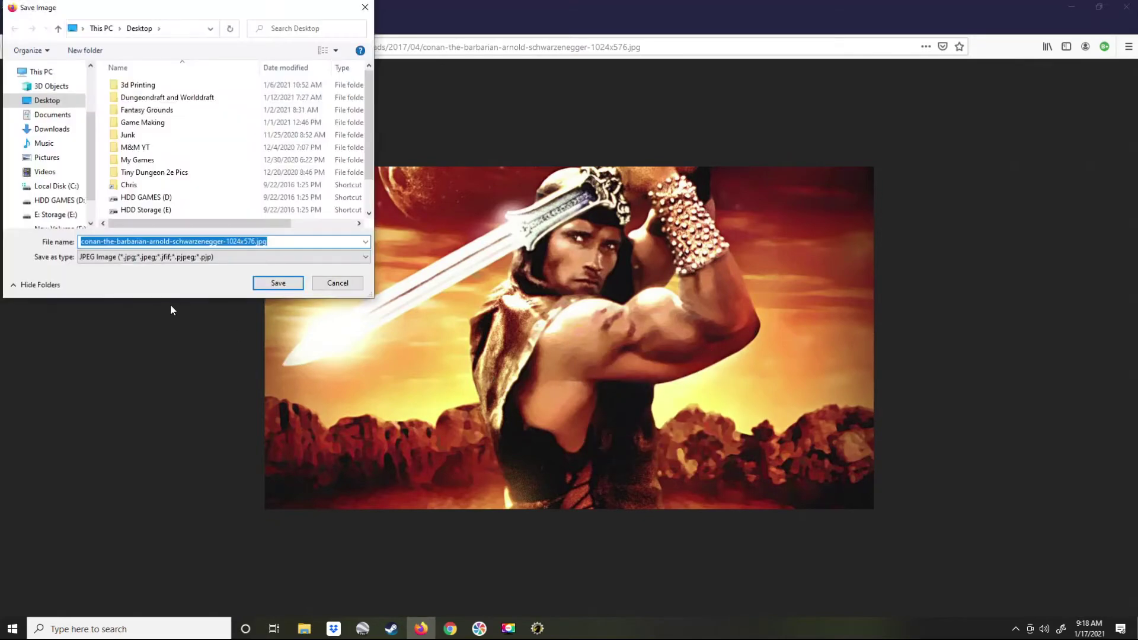
pyautogui.click(276, 284)
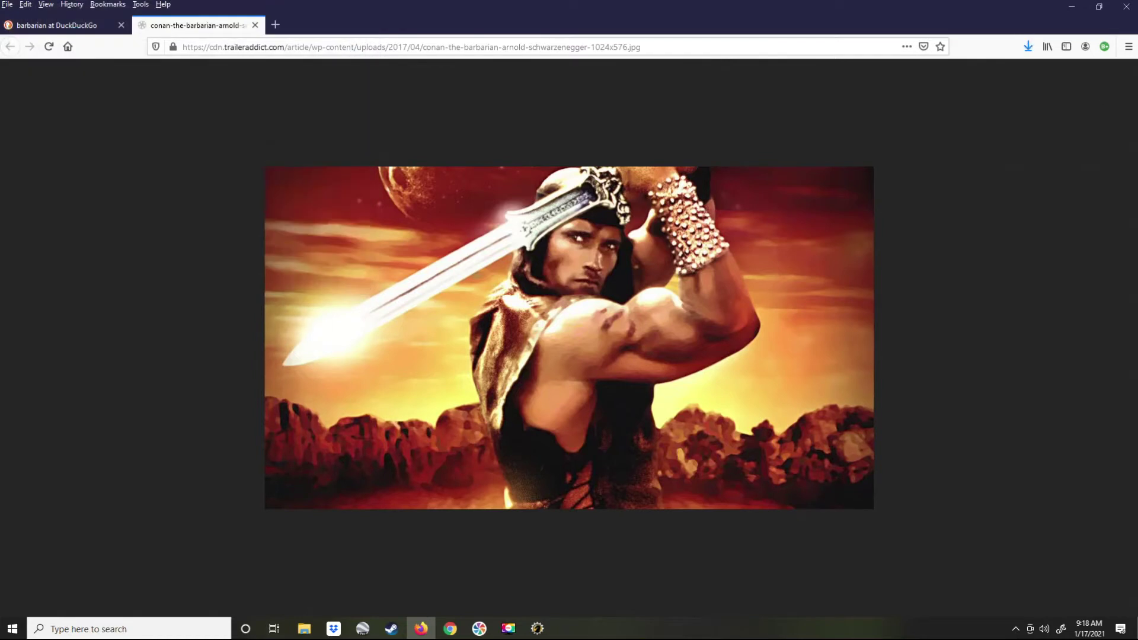
pyautogui.click(1126, 6)
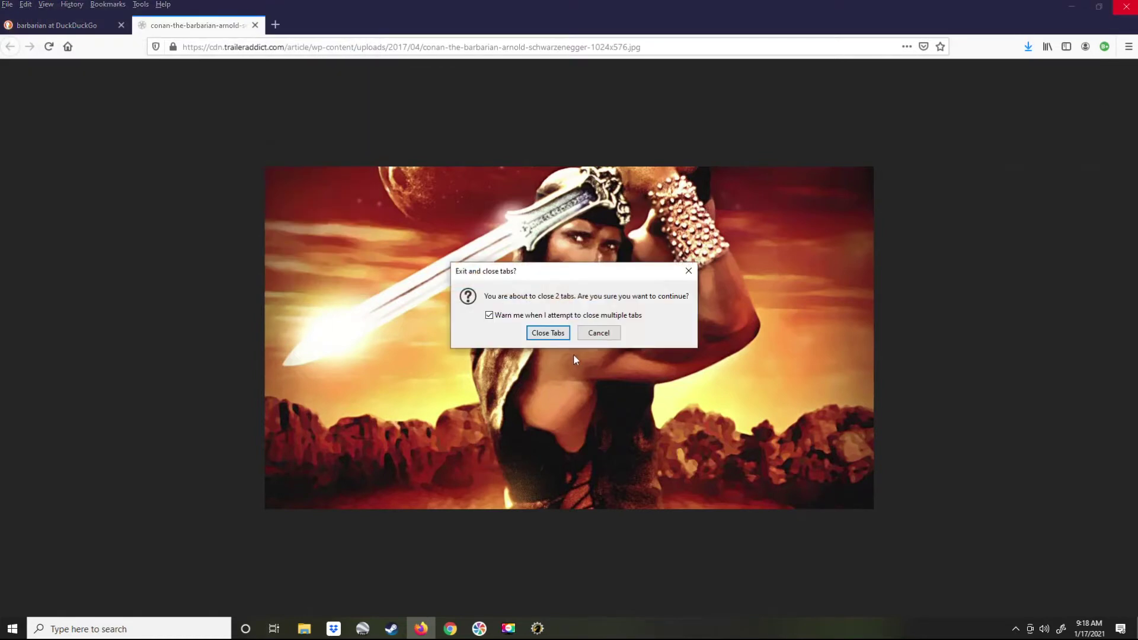
# - Confirm closing both Firefox tabs and drop the barbarian picture onto the TokenTool canvas
pyautogui.click(561, 335)
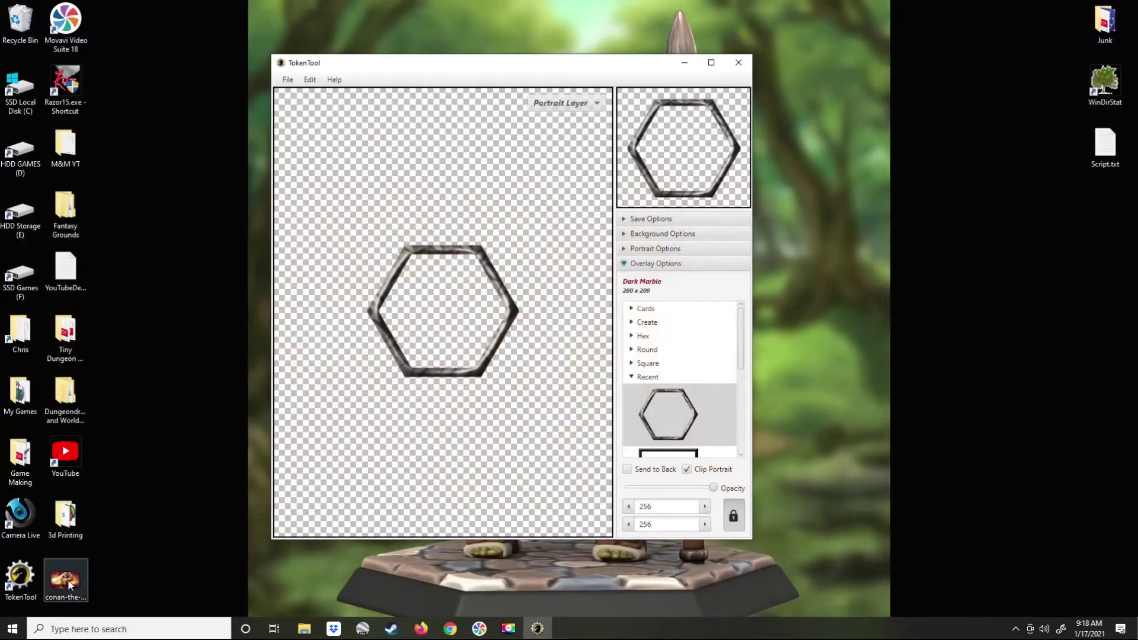
pyautogui.moveTo(66, 581); pyautogui.dragTo(441, 308)
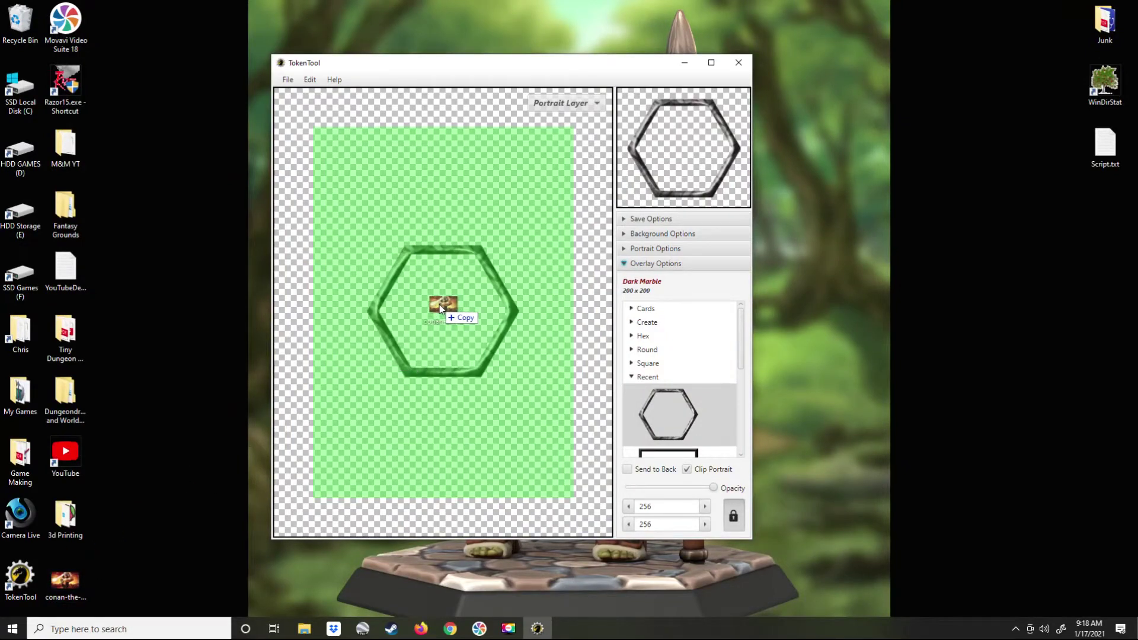
pyautogui.moveTo(441, 309); pyautogui.dragTo(440, 310)
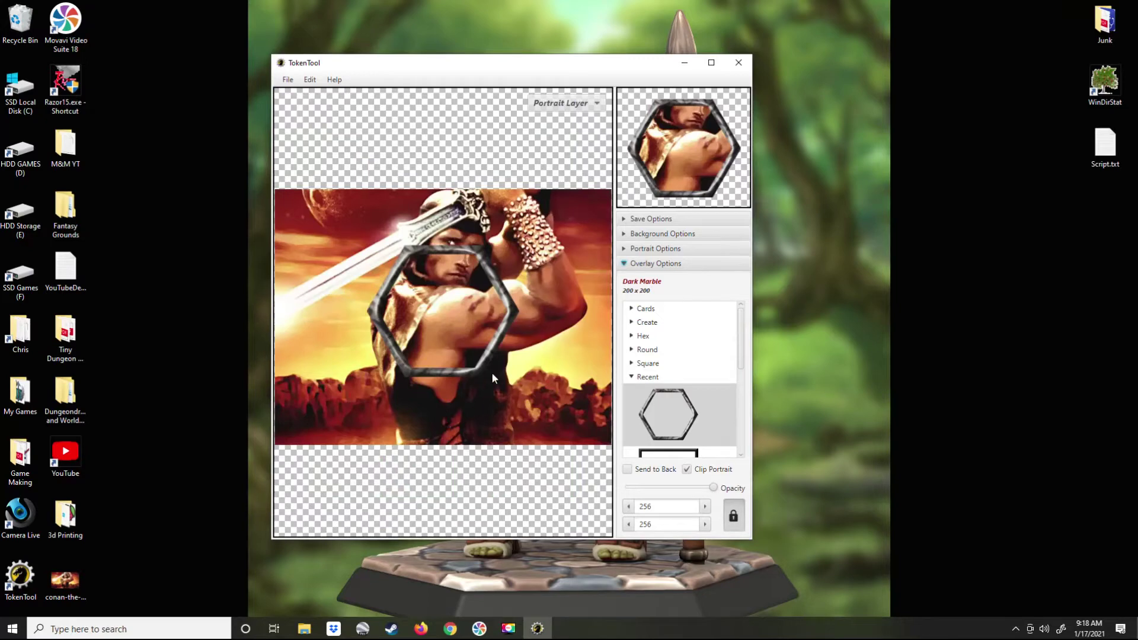
# - Shrink the portrait and move it so his head and raised arm sit in the hexagon
pyautogui.scroll(-6, 447, 315)
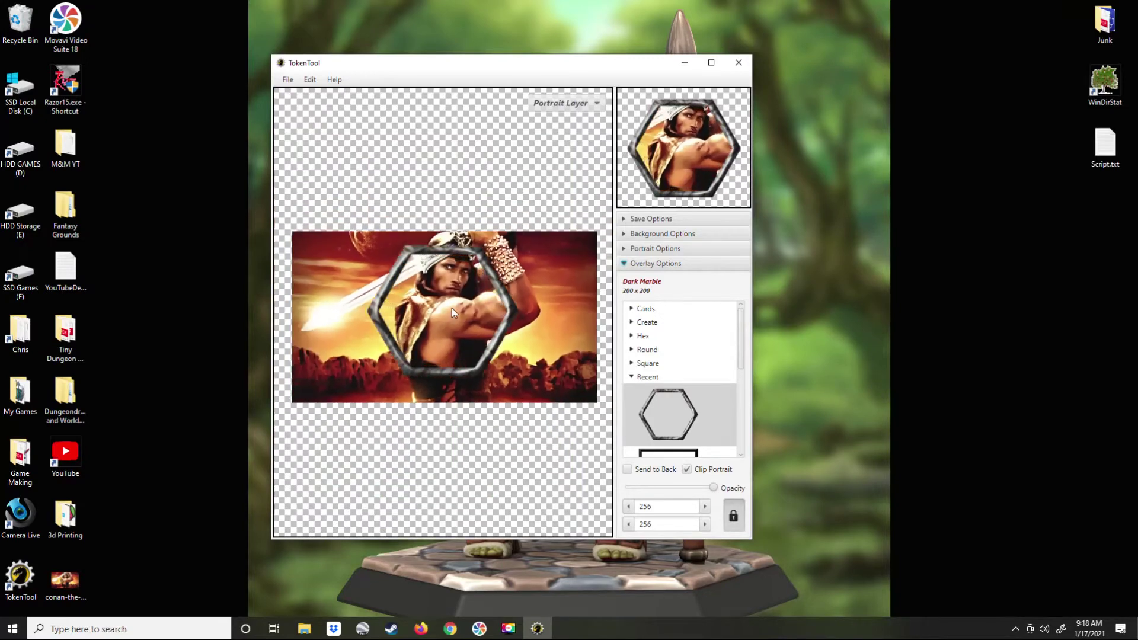
pyautogui.scroll(-1, 453, 309)
pyautogui.moveTo(462, 321)
pyautogui.mouseDown()
pyautogui.moveTo(451, 336)
pyautogui.moveTo(448, 324)
pyautogui.mouseUp()
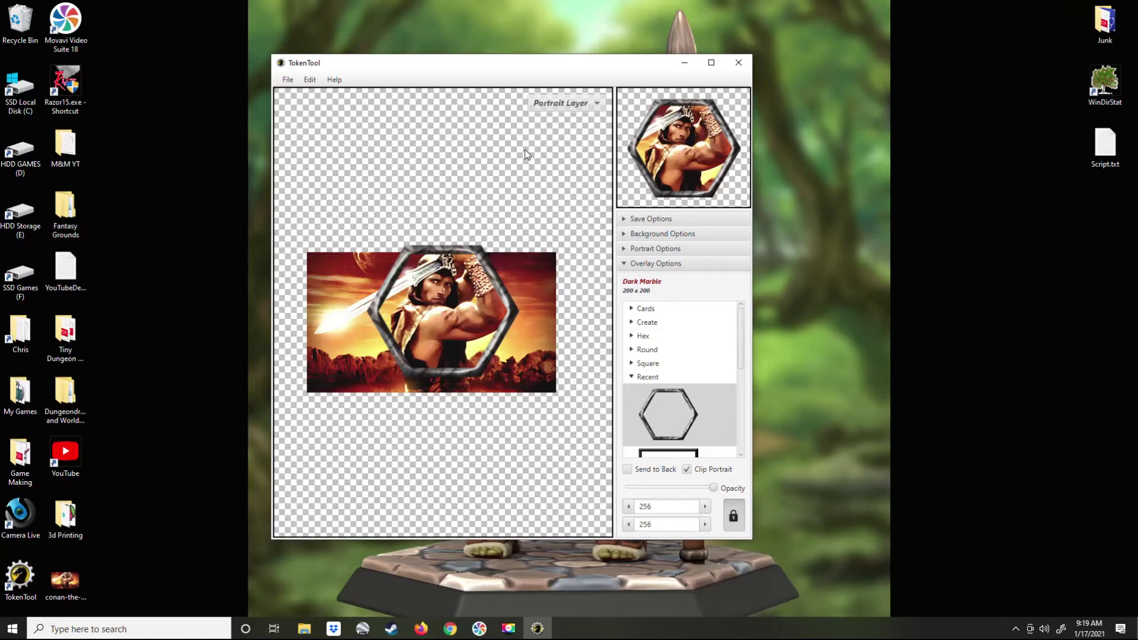
pyautogui.click(629, 377)
# - Switch the overlay to the black square 'Base, Transparent' frame
pyautogui.click(631, 363)
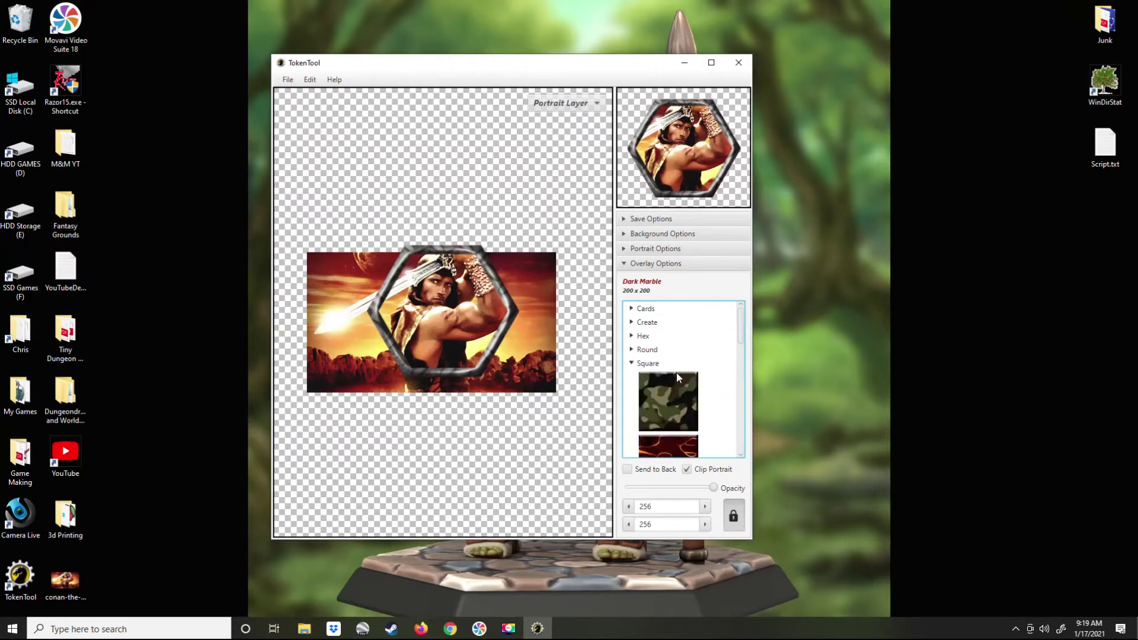
pyautogui.scroll(-10, 677, 373)
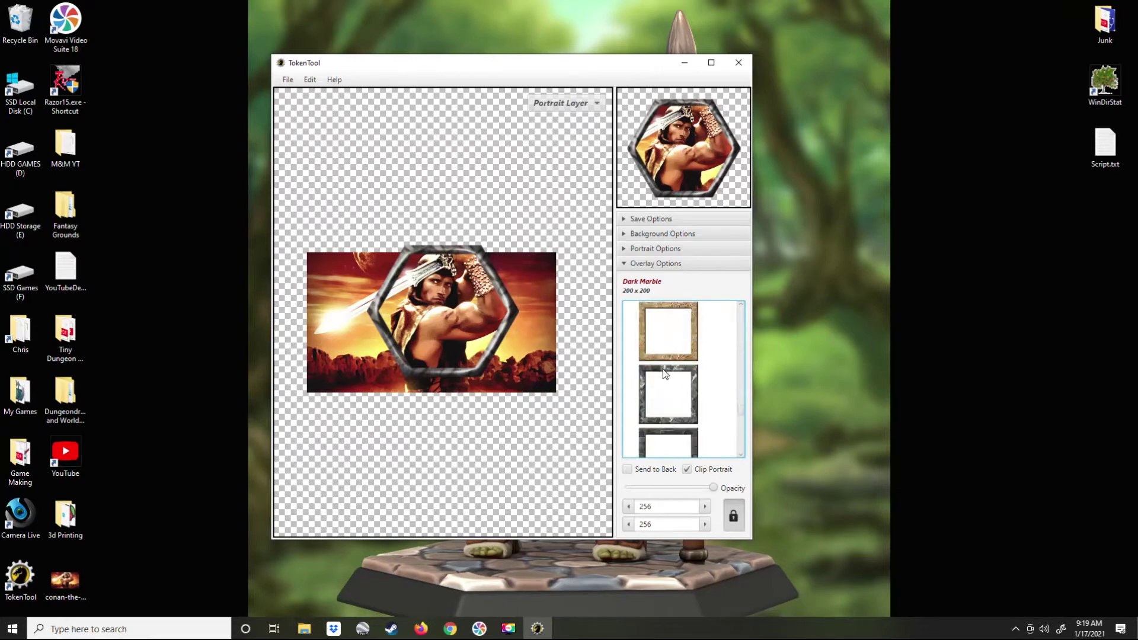
pyautogui.scroll(5, 664, 371)
pyautogui.click(665, 338)
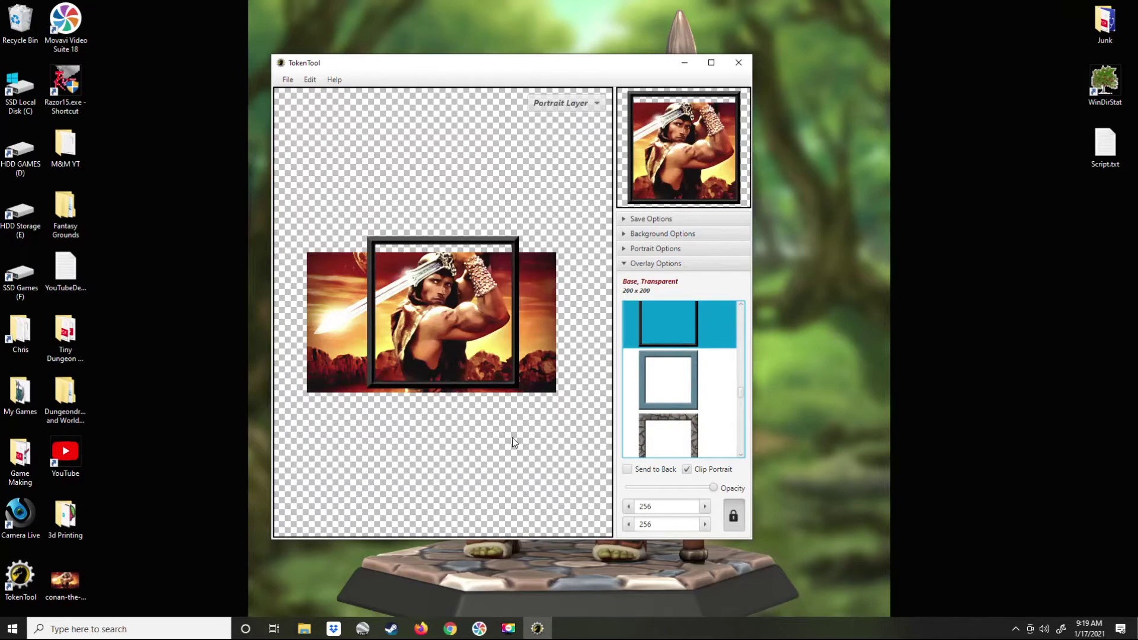
# - Enlarge the portrait so his face fills the square frame, centred
pyautogui.scroll(5, 450, 338)
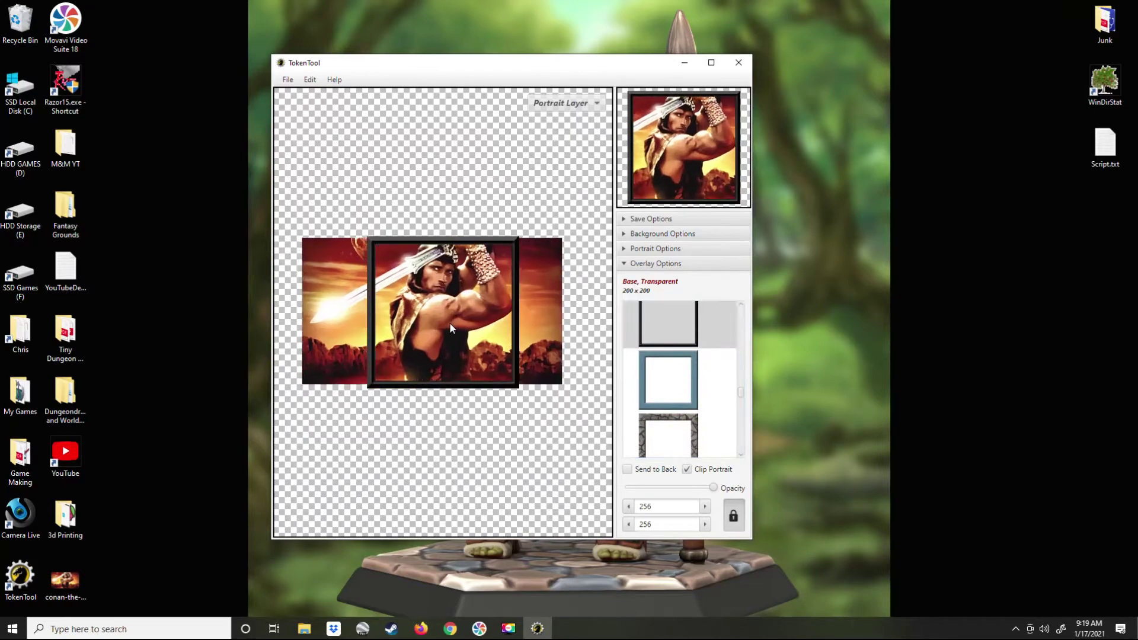
pyautogui.scroll(6, 456, 346)
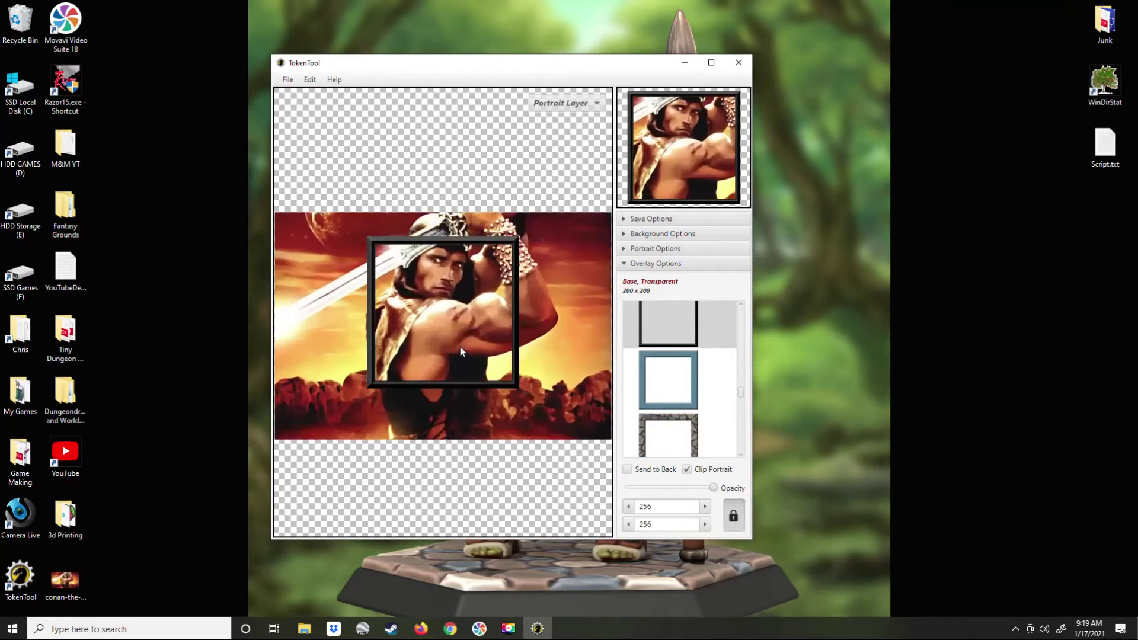
pyautogui.scroll(6, 483, 381)
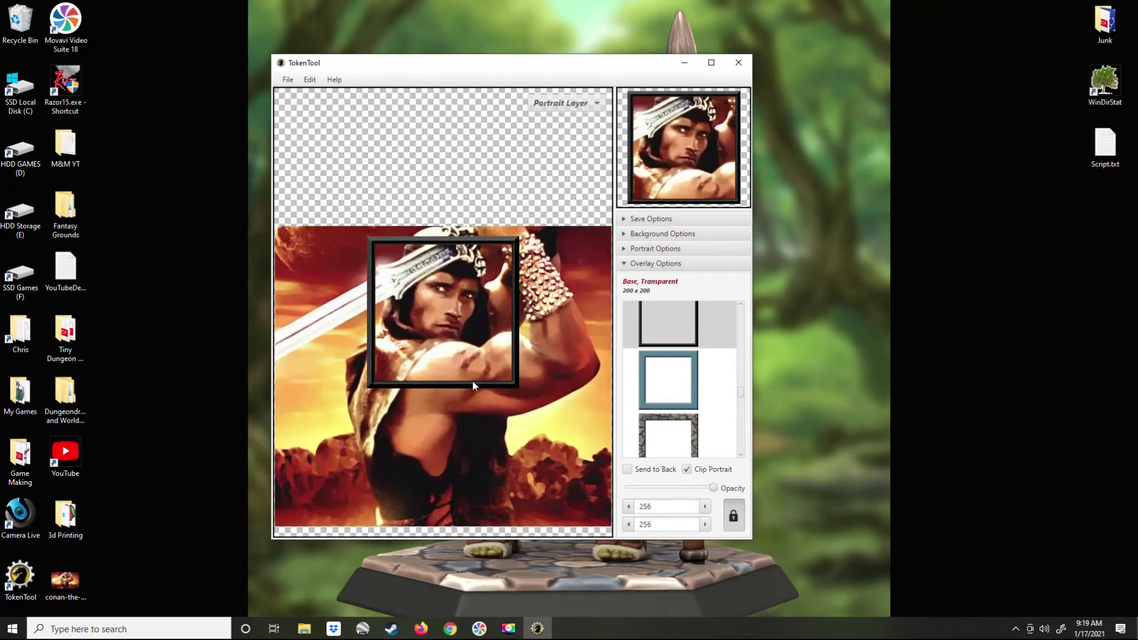
pyautogui.moveTo(462, 381); pyautogui.dragTo(460, 389)
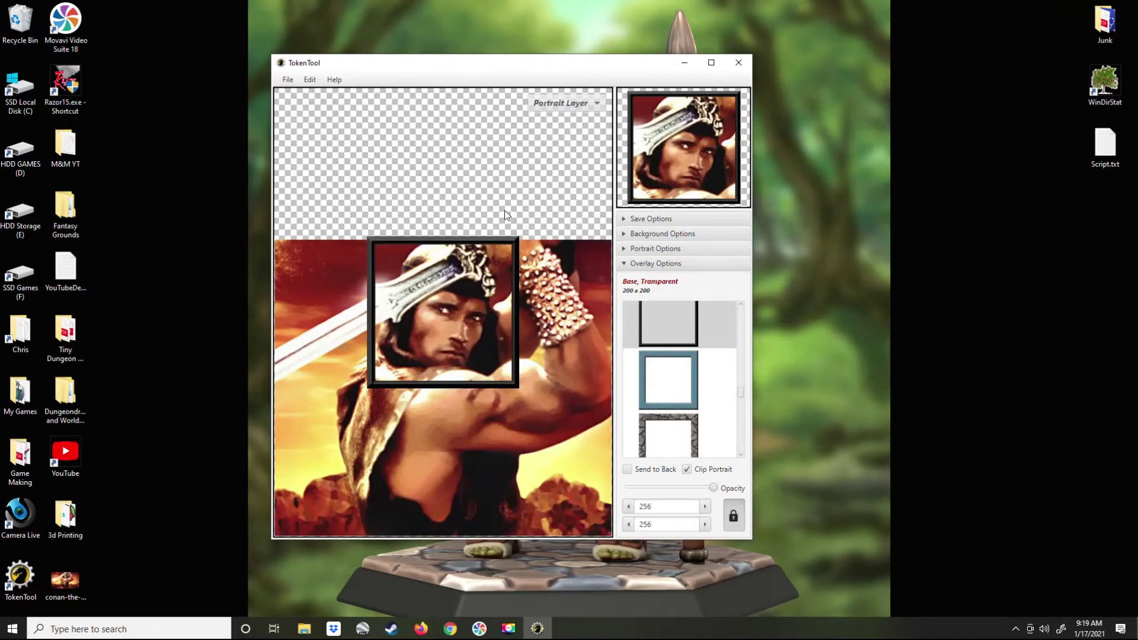
pyautogui.click(287, 79)
pyautogui.click(301, 126)
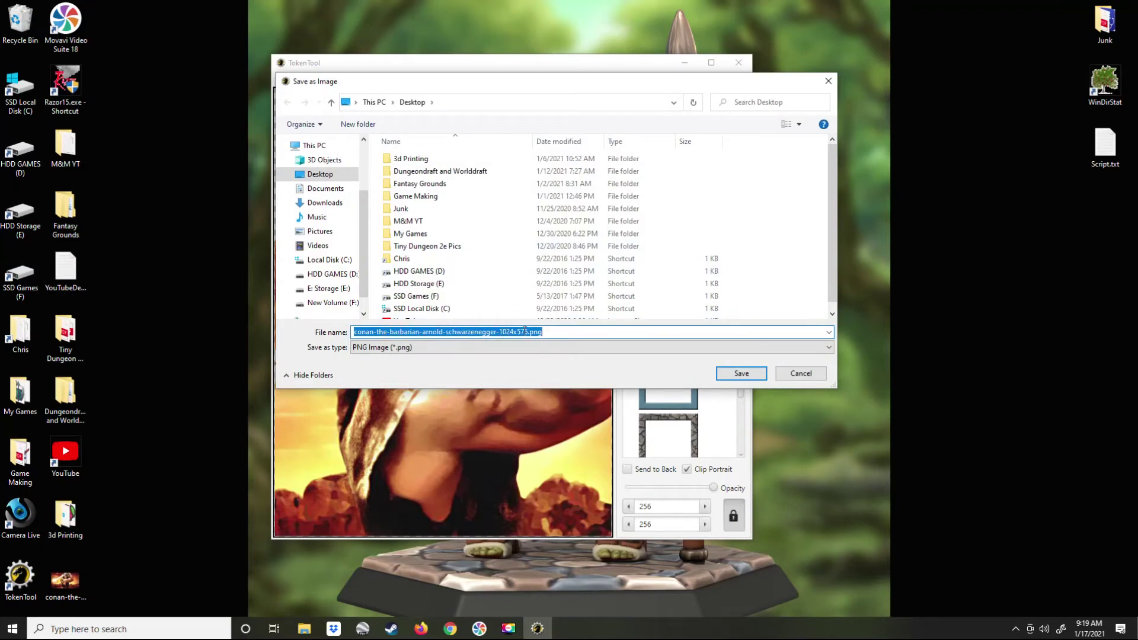
# - Save the square-framed token to the Desktop as barbarianPort.png
pyautogui.moveTo(524, 330); pyautogui.dragTo(334, 333)
pyautogui.write('barbarian')
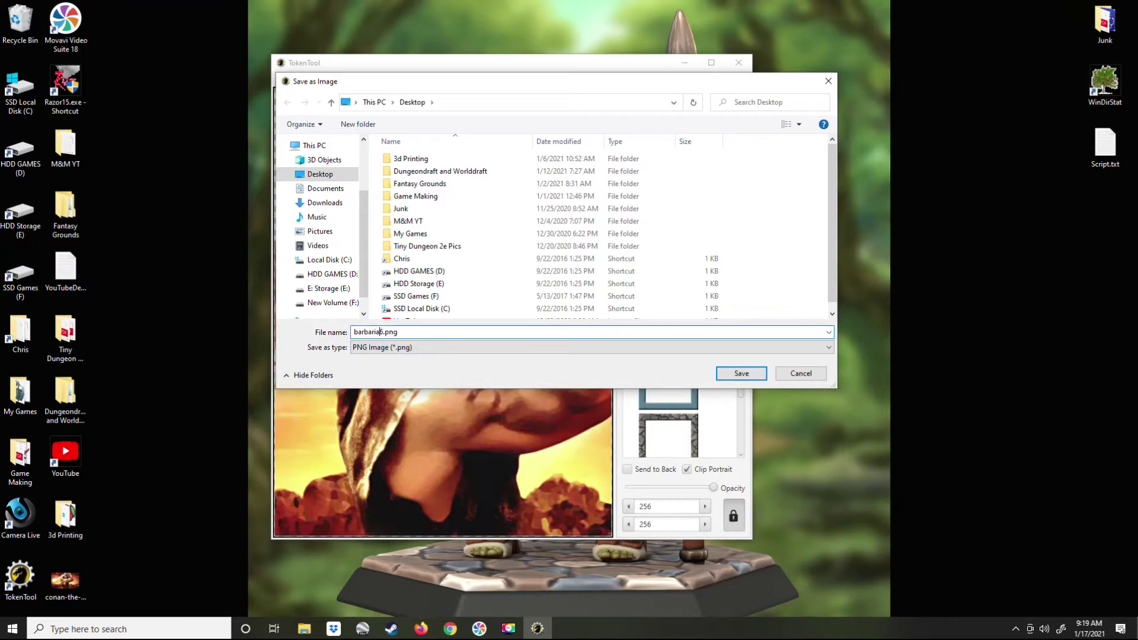
pyautogui.write('Port')
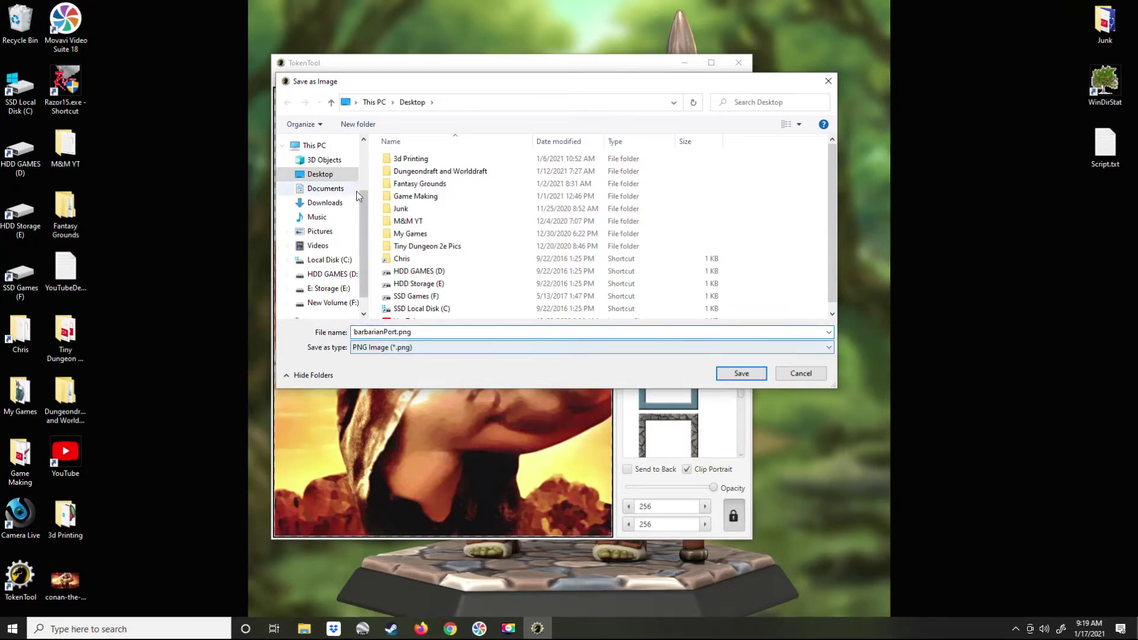
pyautogui.click(738, 374)
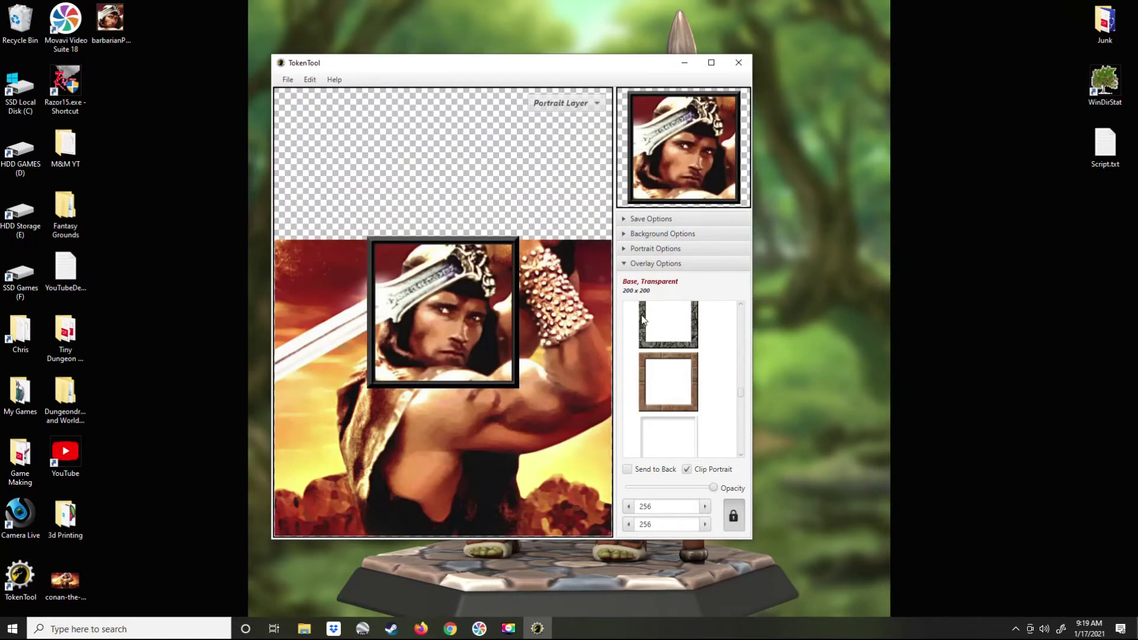
# - Collapse the Square overlays and show the Round > Decorated overlay thumbnails
pyautogui.click(628, 264)
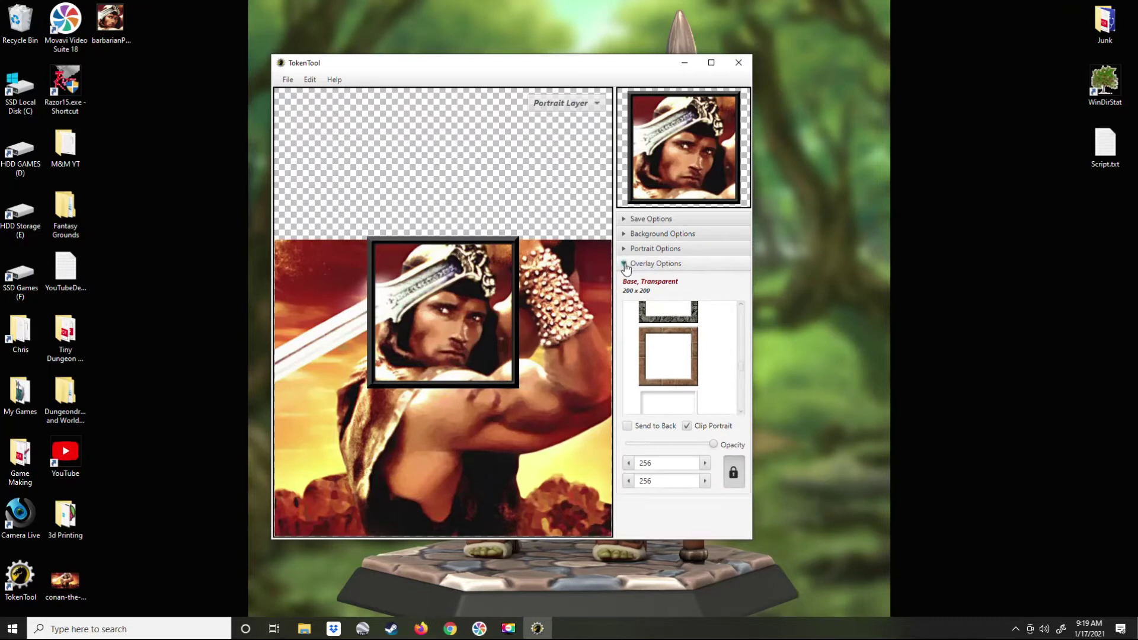
pyautogui.click(623, 263)
pyautogui.scroll(10, 662, 355)
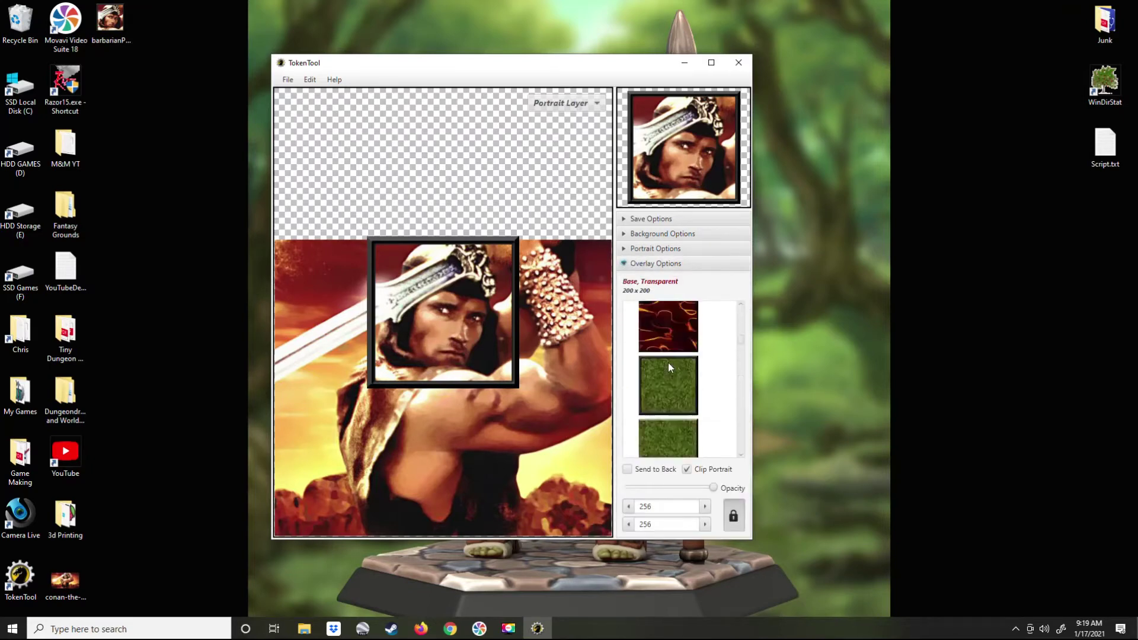
pyautogui.click(632, 363)
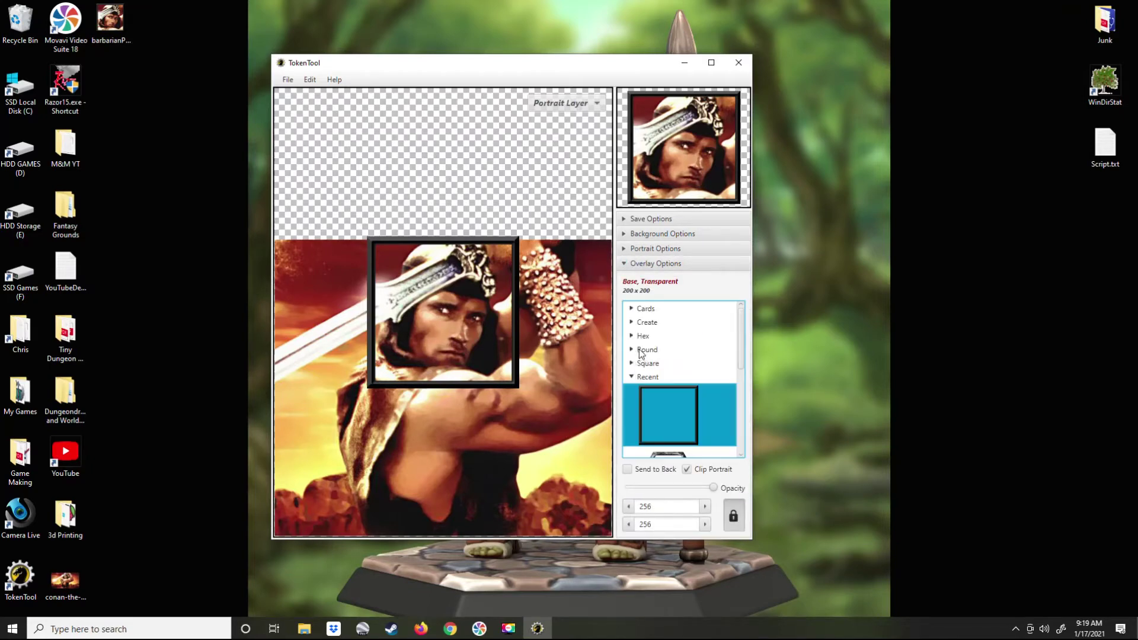
pyautogui.click(632, 350)
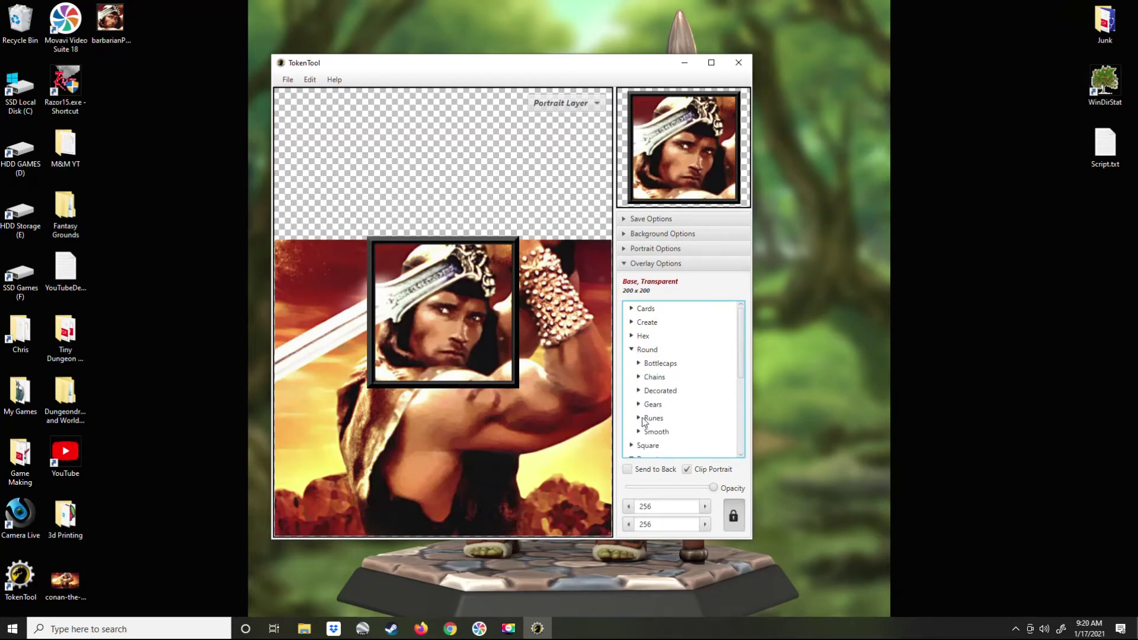
pyautogui.click(639, 391)
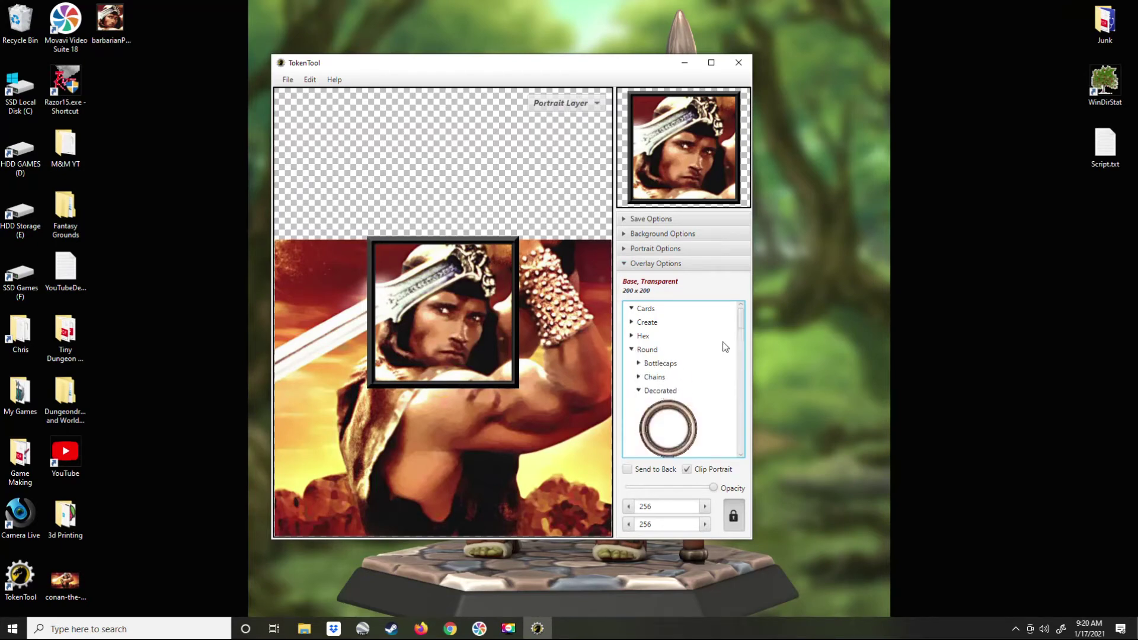
# - Try the Stargate ring, then settle on the Tribal Ouroboros ring overlay
pyautogui.moveTo(741, 320); pyautogui.dragTo(739, 405)
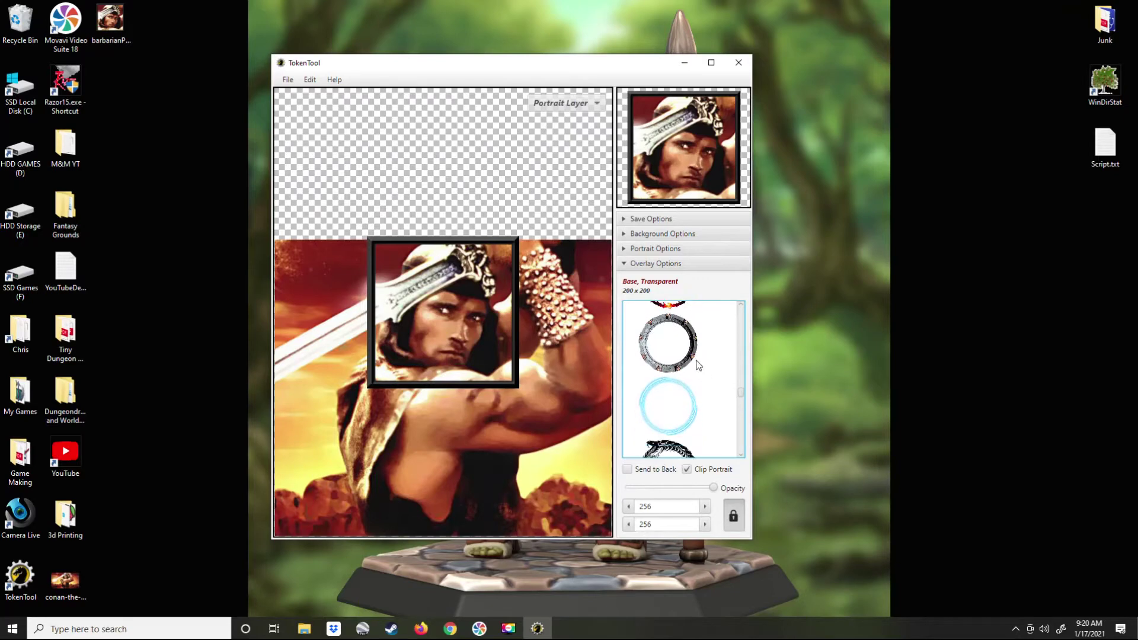
pyautogui.click(697, 361)
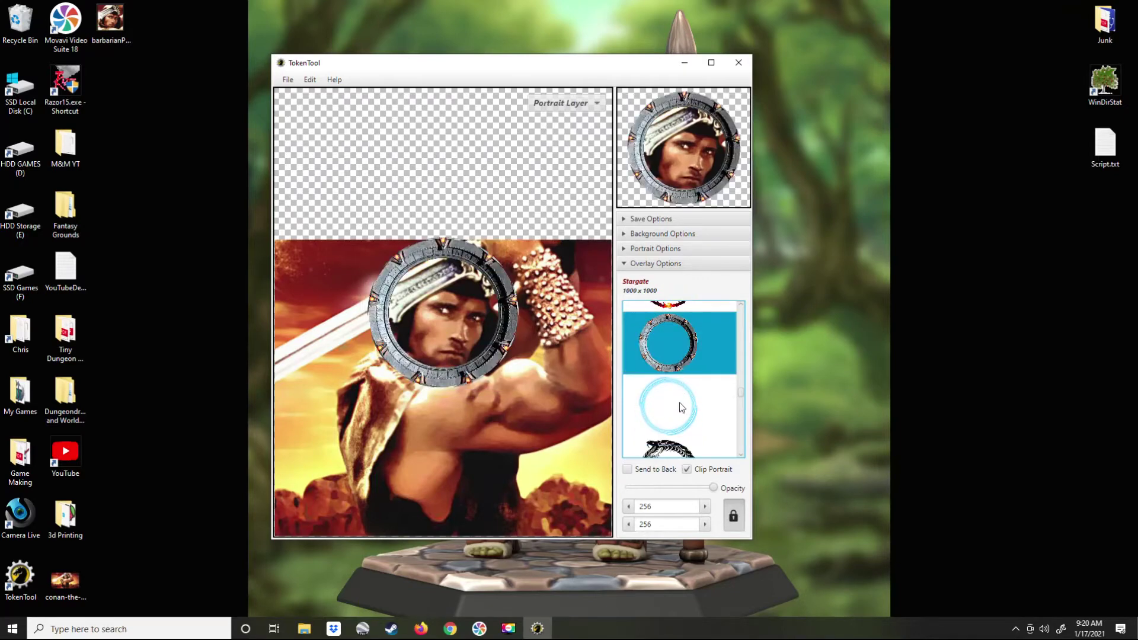
pyautogui.scroll(-2, 682, 409)
pyautogui.click(672, 366)
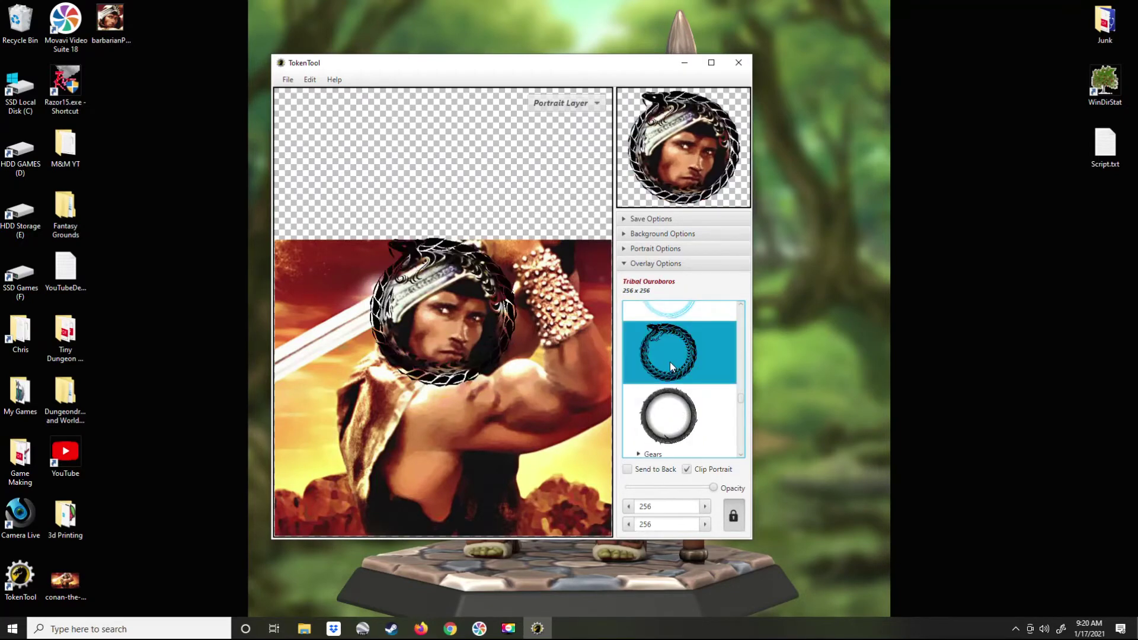
pyautogui.scroll(-2, 679, 396)
pyautogui.scroll(2, 678, 390)
pyautogui.scroll(-6, 678, 390)
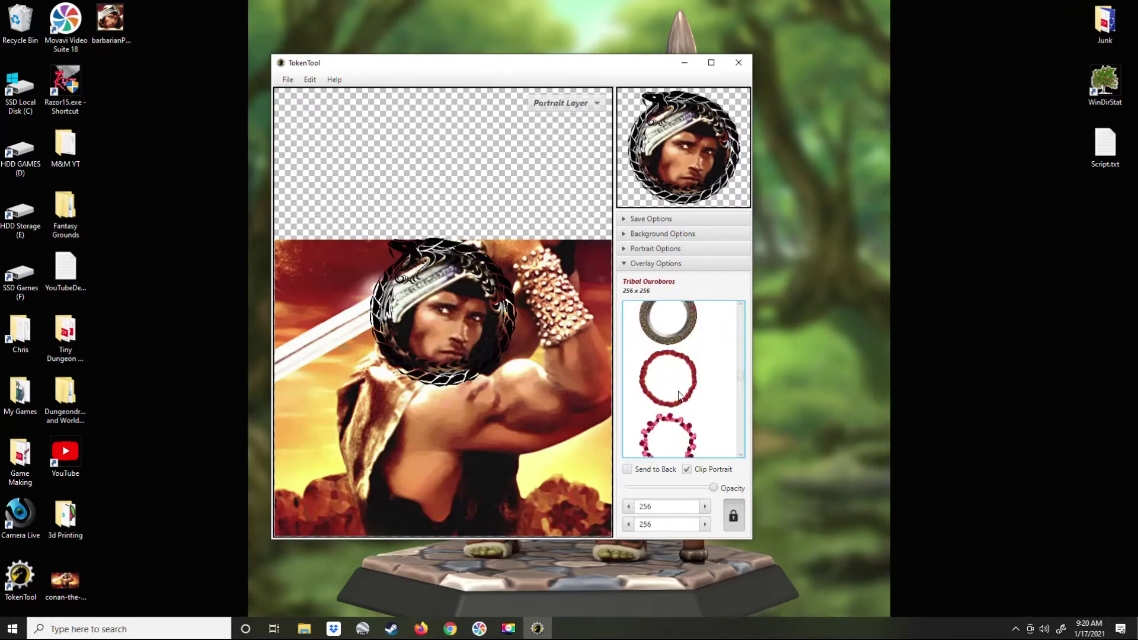
pyautogui.scroll(5, 679, 396)
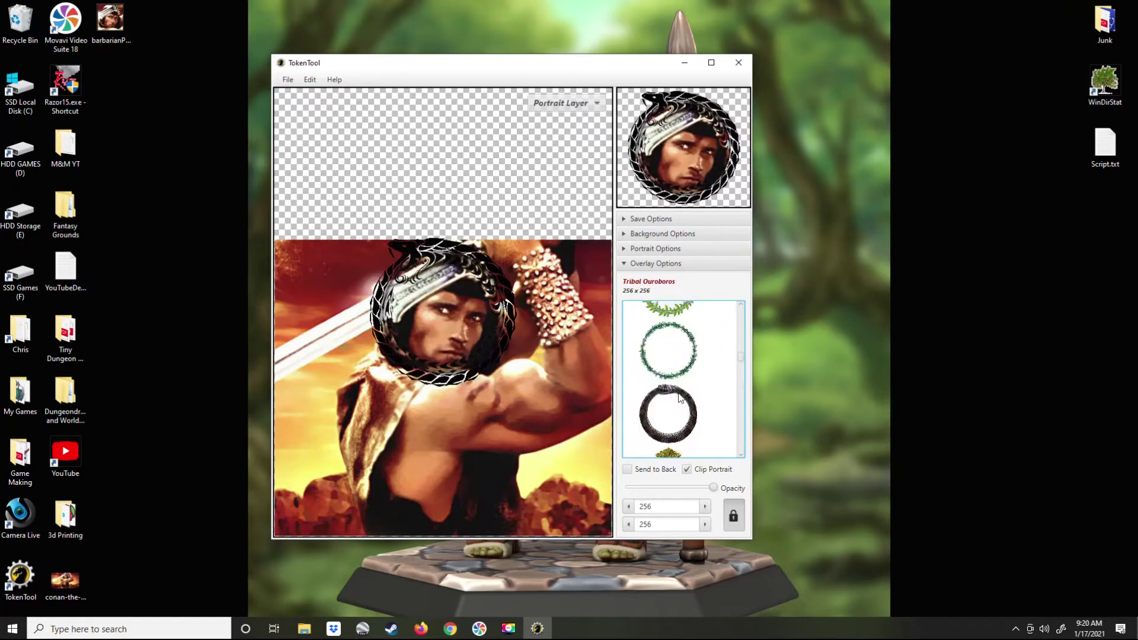
pyautogui.click(680, 397)
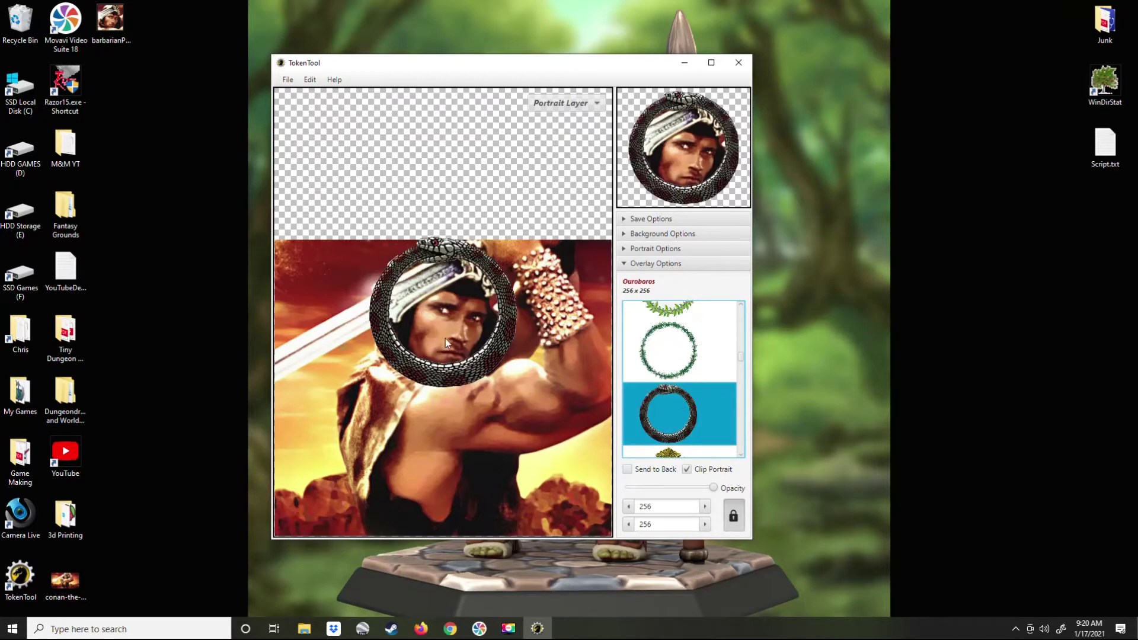
# - Scale the portrait down and nudge it so his face and raised sword arm centre in the ring
pyautogui.scroll(-8, 439, 339)
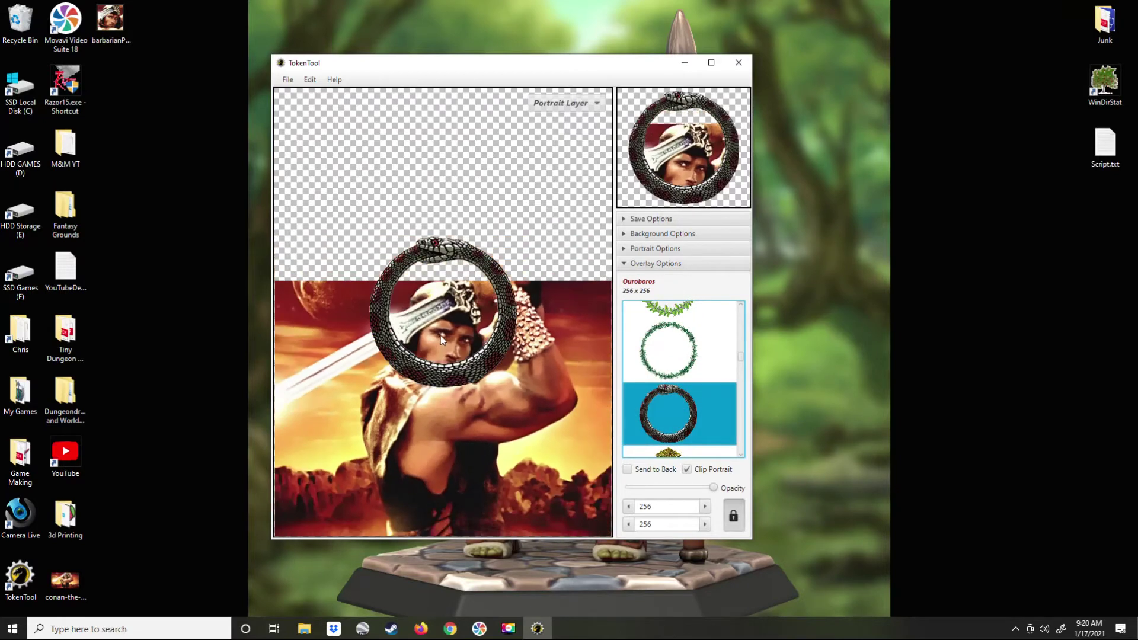
pyautogui.scroll(-6, 433, 341)
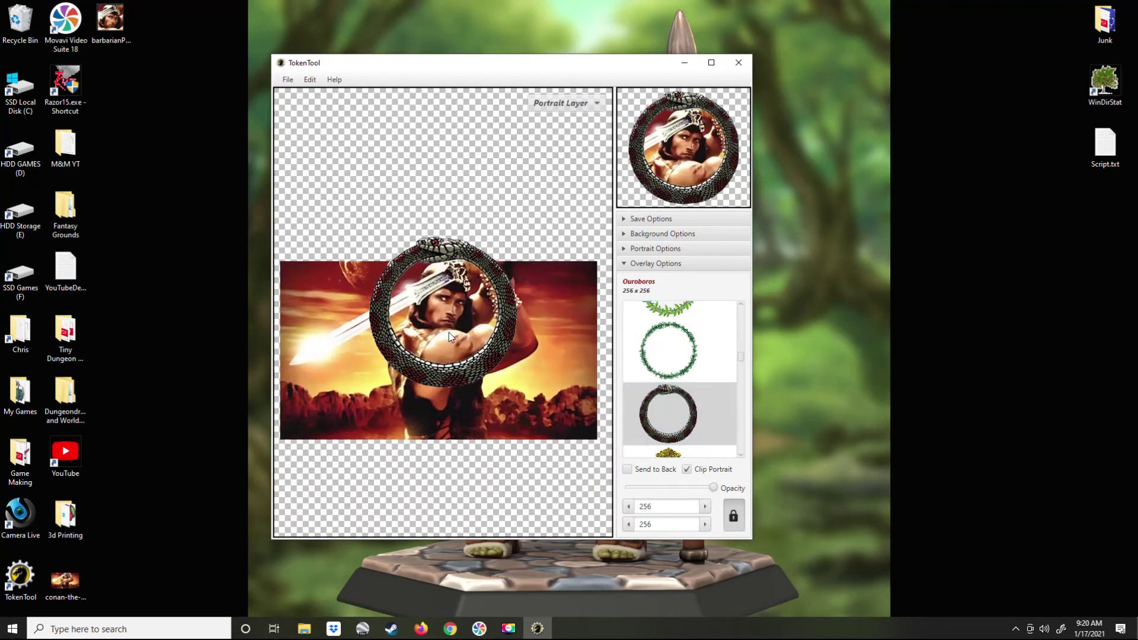
pyautogui.scroll(-5, 446, 334)
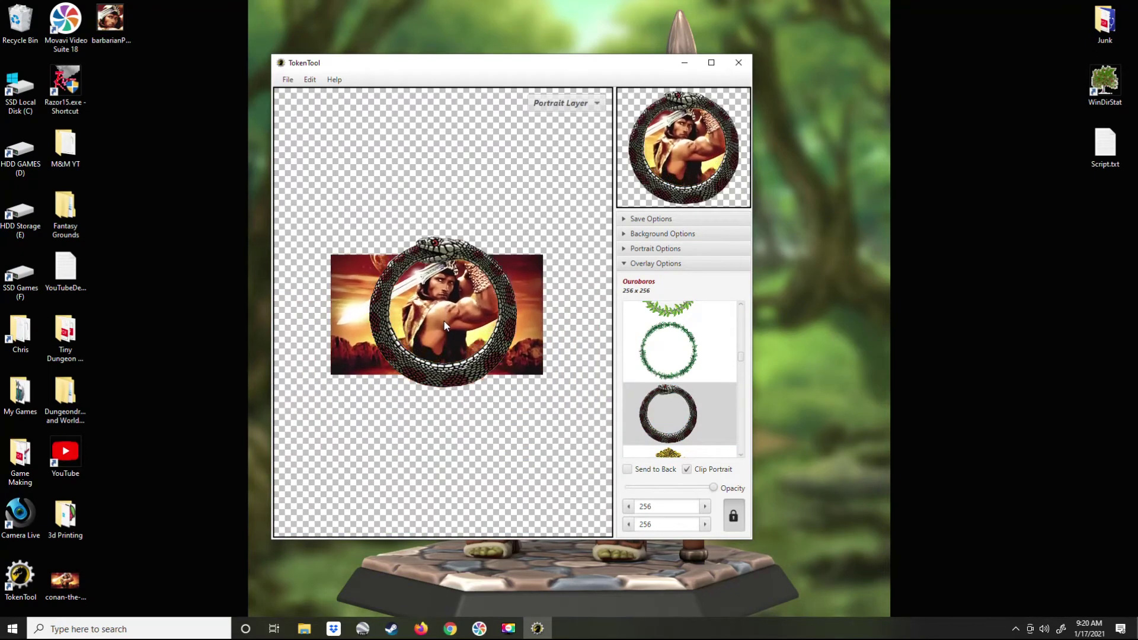
pyautogui.scroll(-3, 444, 330)
pyautogui.scroll(3, 444, 336)
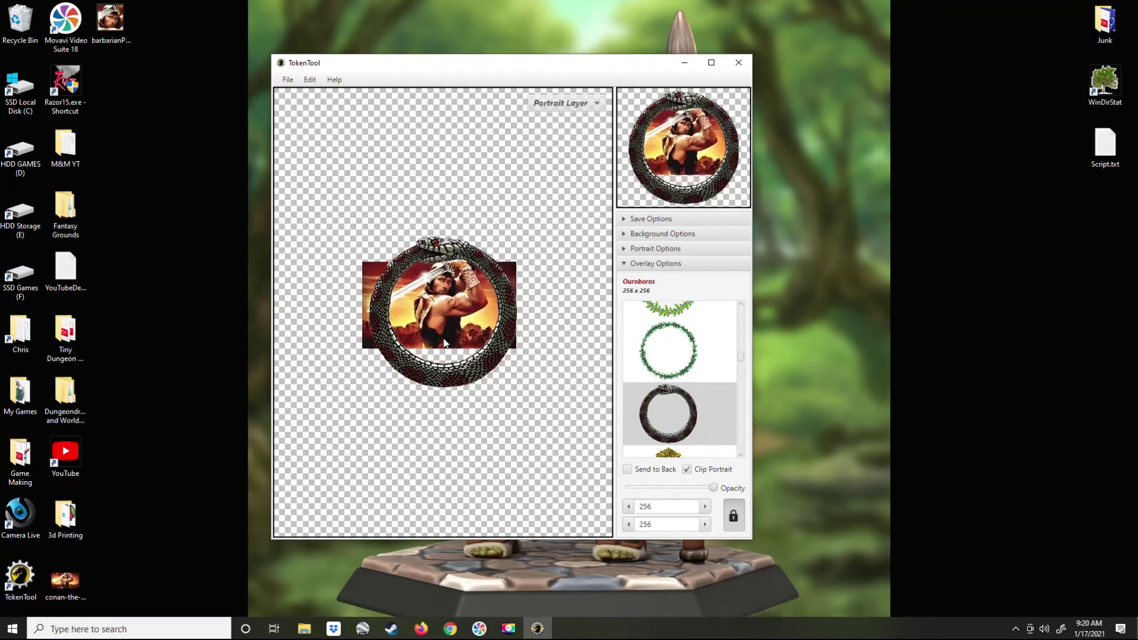
pyautogui.scroll(2, 445, 340)
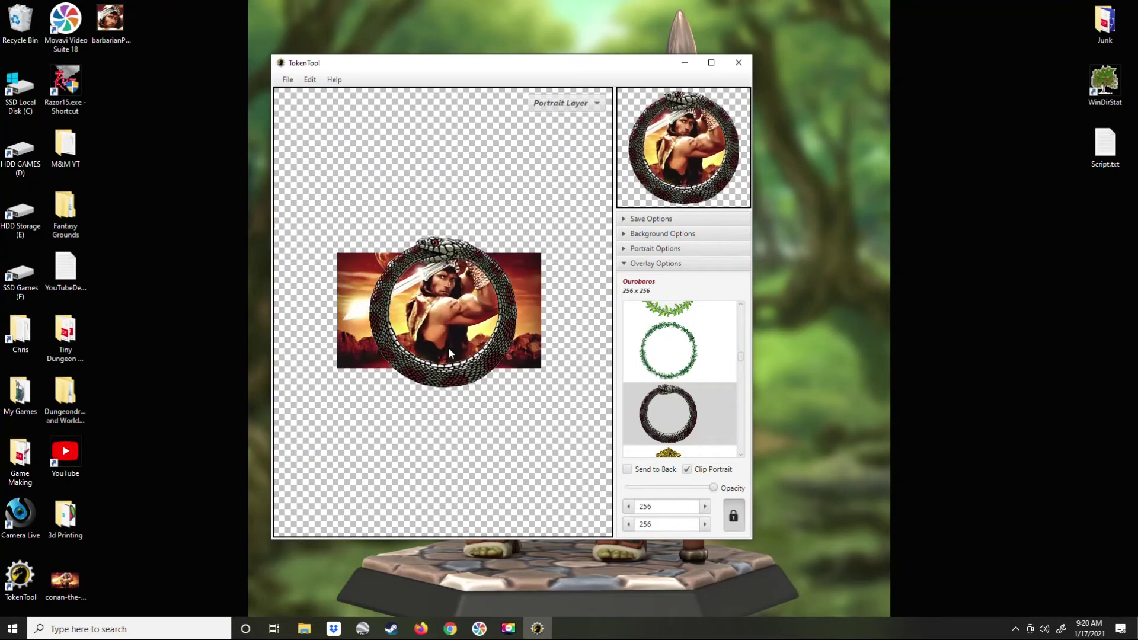
pyautogui.moveTo(449, 348); pyautogui.dragTo(448, 359)
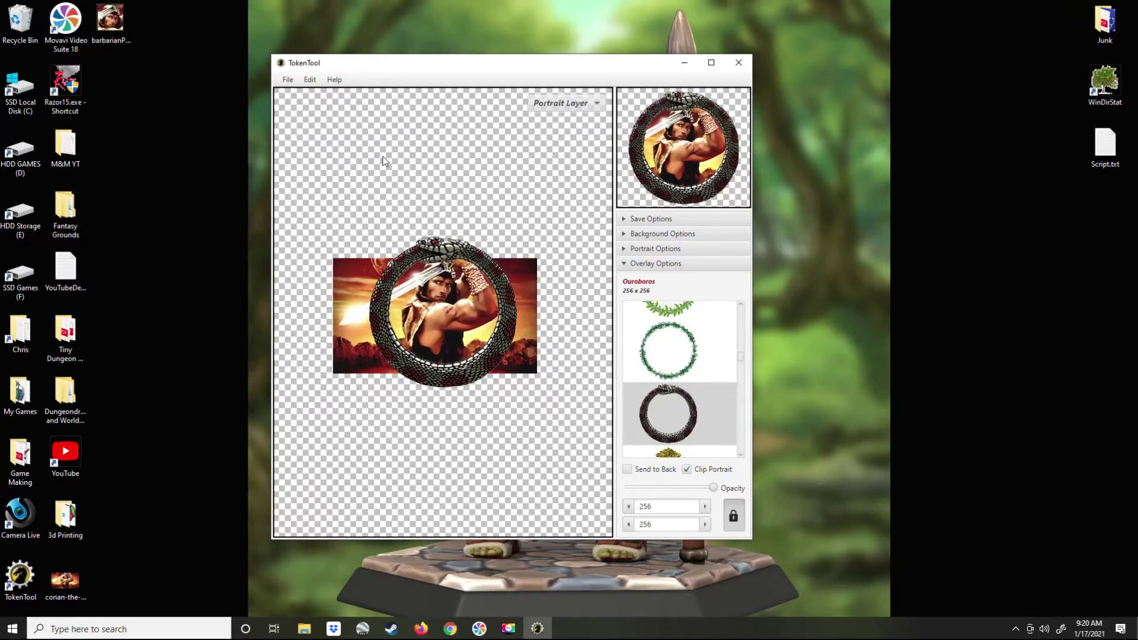
pyautogui.click(288, 80)
# - Save the Ouroboros token to the Desktop as barbarianTok.png and close TokenTool
pyautogui.click(311, 125)
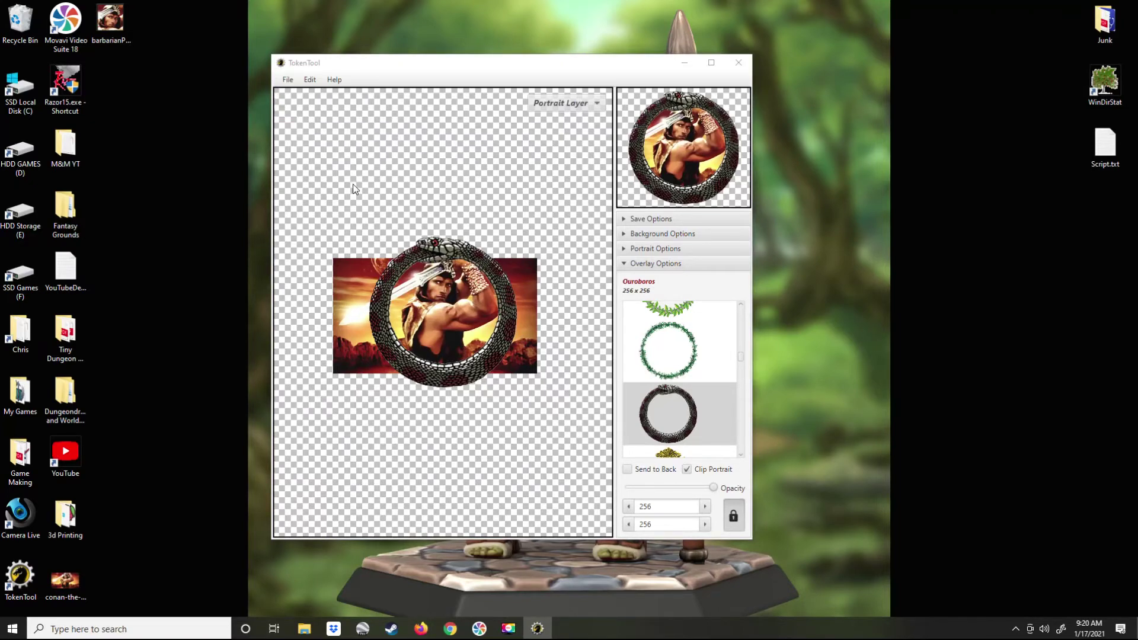
pyautogui.click(384, 332)
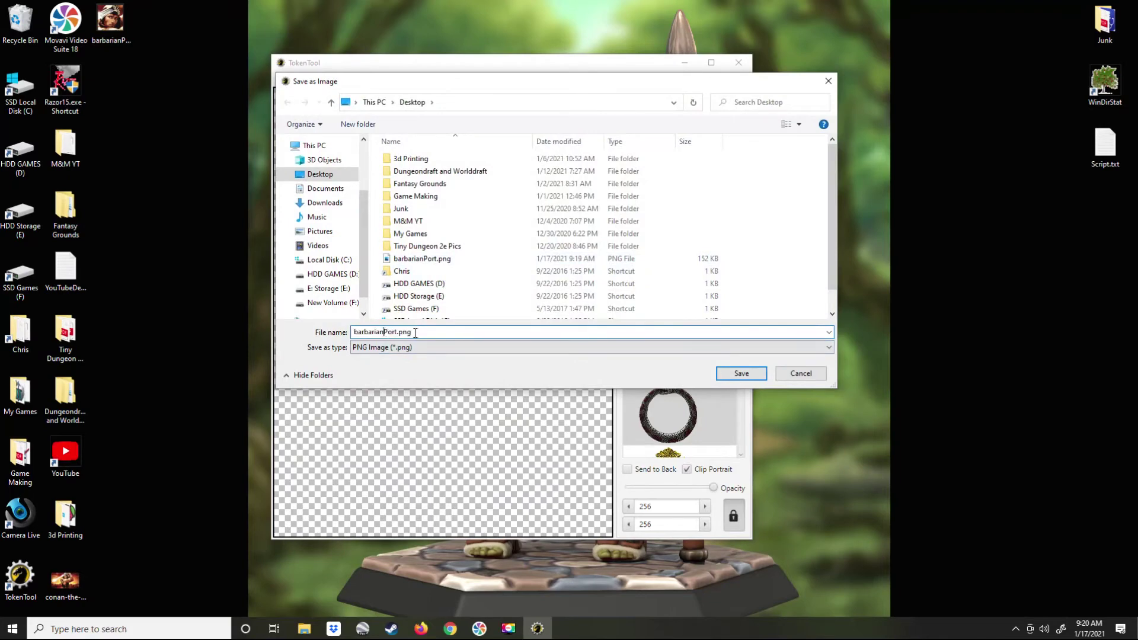
pyautogui.write('Tok')
pyautogui.press('Delete')
pyautogui.click(733, 383)
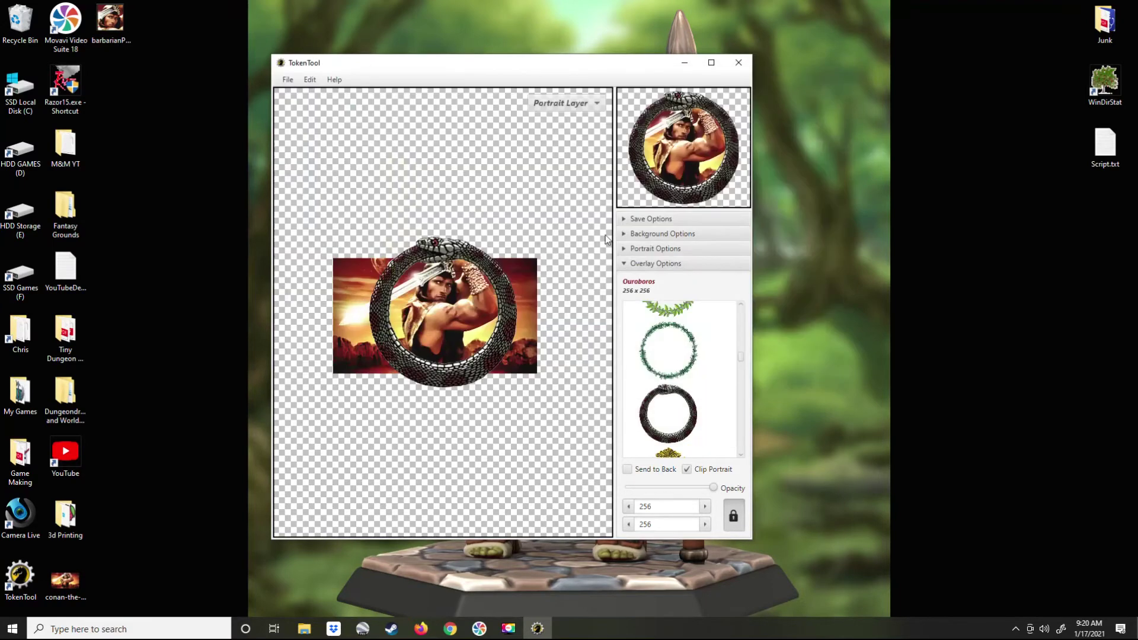
pyautogui.click(739, 63)
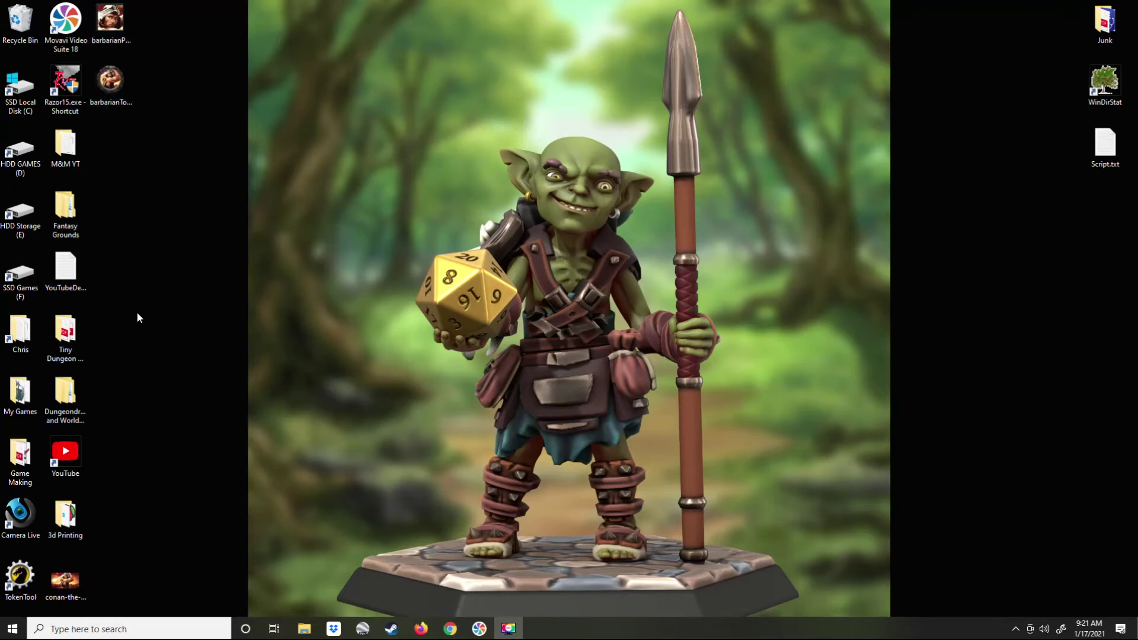
# - Move barbarianTok.png from the Desktop into the Fantasy Grounds tokens\host folder
pyautogui.doubleClick(69, 213)
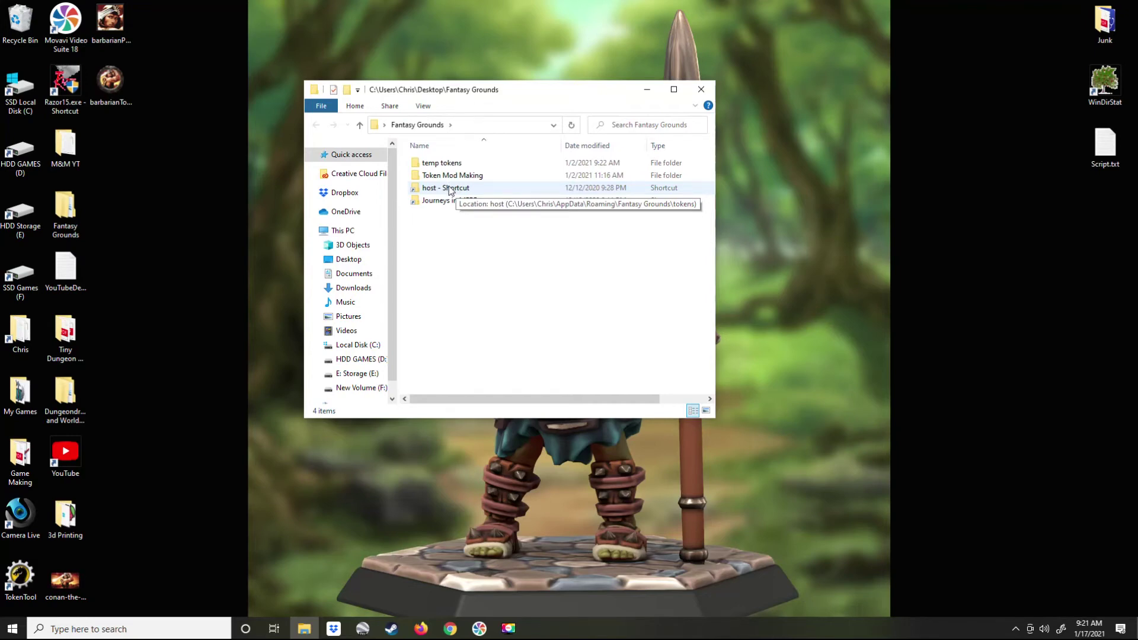
pyautogui.doubleClick(451, 189)
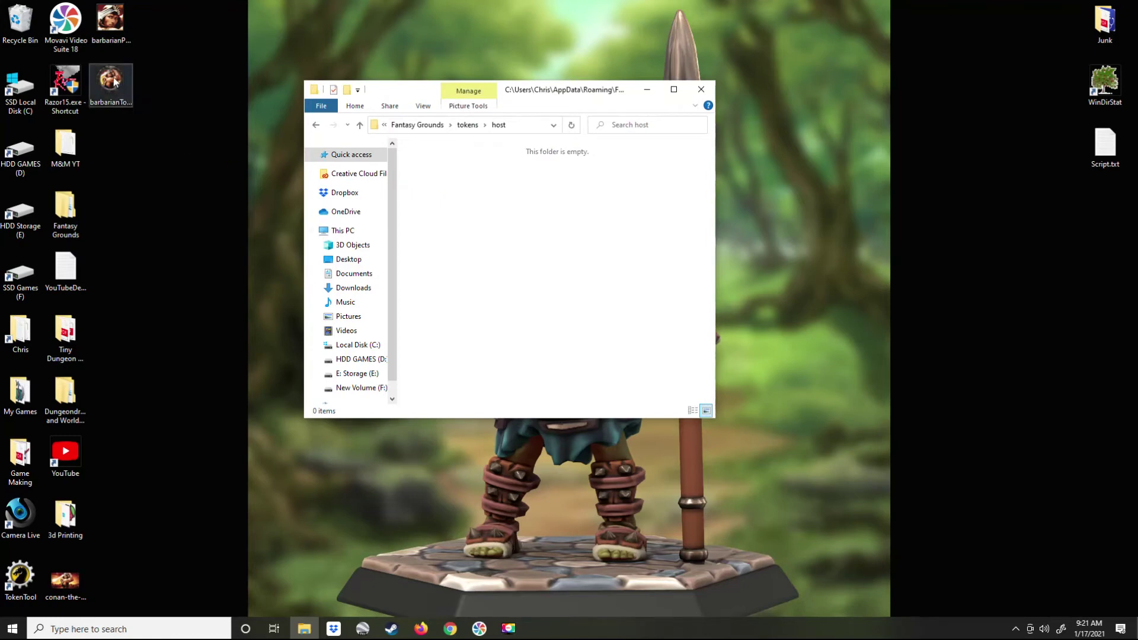
pyautogui.moveTo(114, 83); pyautogui.dragTo(463, 201)
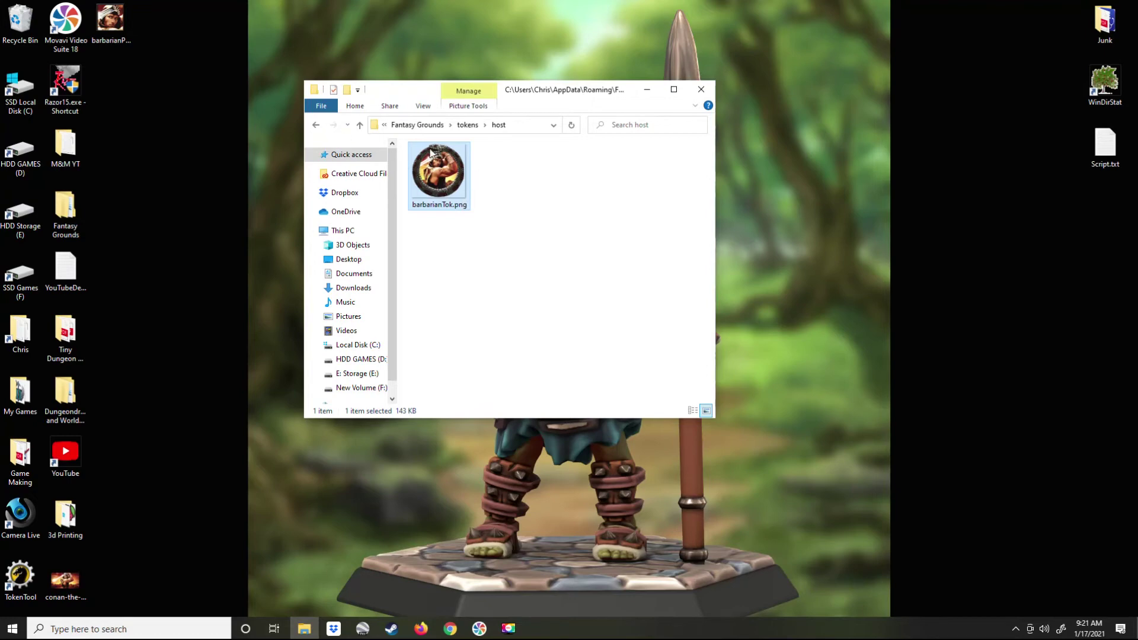
# - Move barbarianPort.png into the Fantasy Grounds portraits folder and close the Explorer window
pyautogui.click(360, 126)
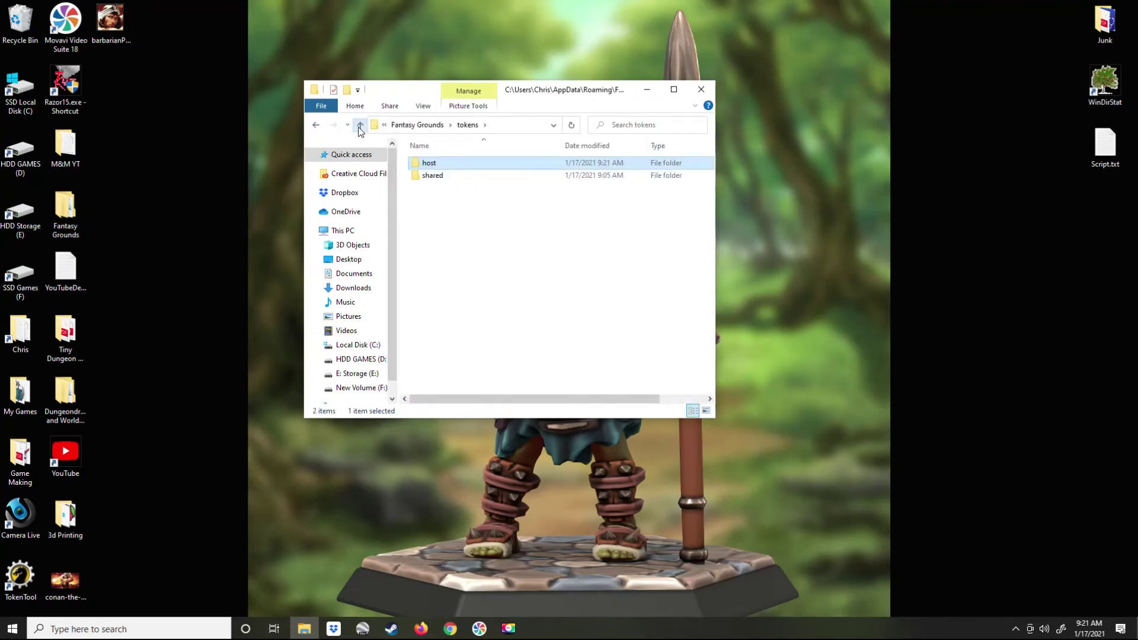
pyautogui.click(360, 125)
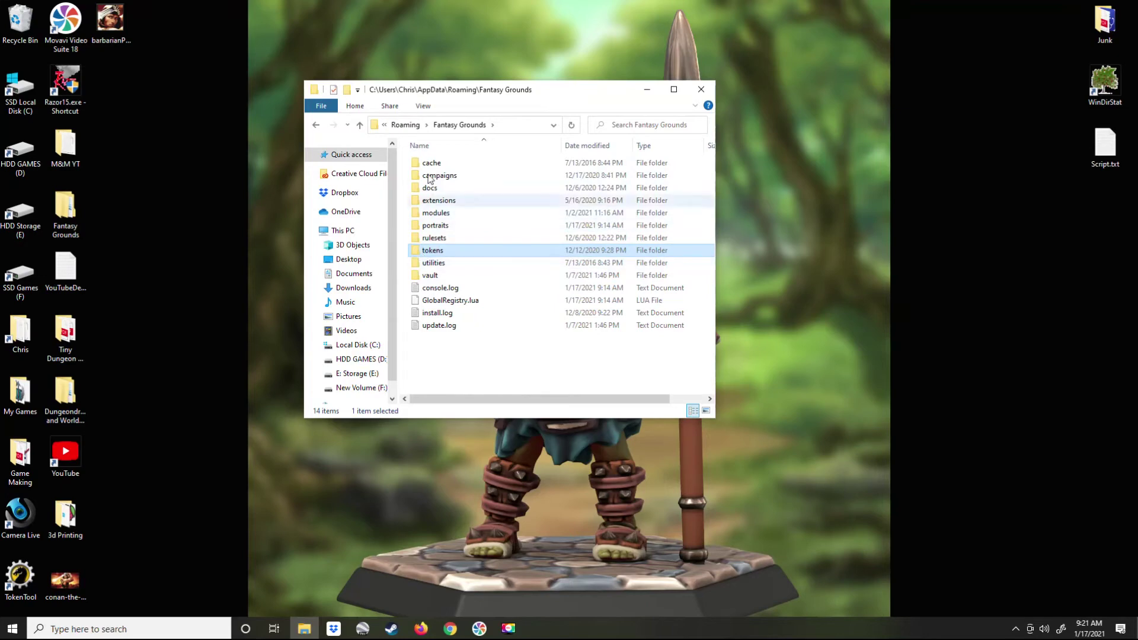
pyautogui.doubleClick(437, 231)
pyautogui.moveTo(111, 22); pyautogui.dragTo(593, 281)
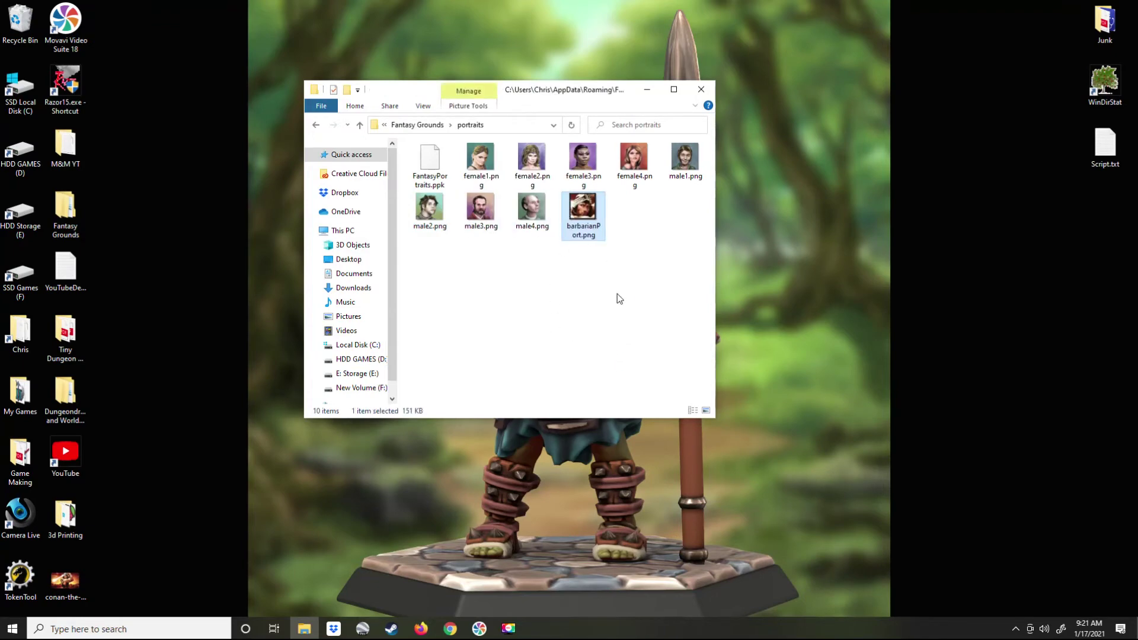
pyautogui.click(697, 93)
# - Launch Fantasy Grounds and dismiss the Campaign Setup dialog
pyautogui.click(13, 628)
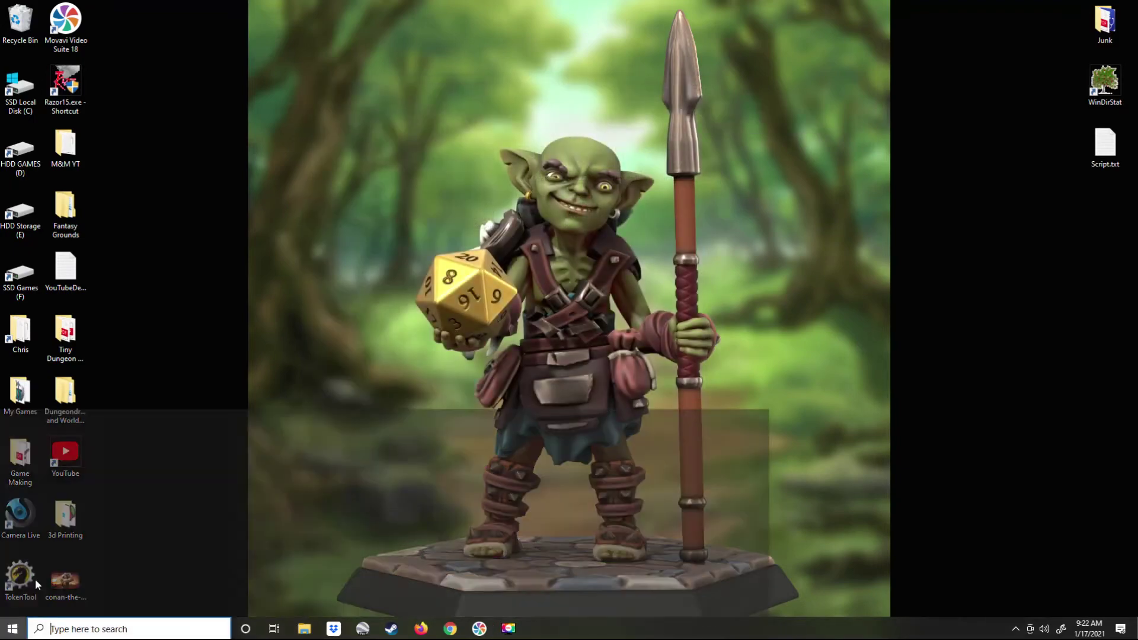
pyautogui.click(80, 592)
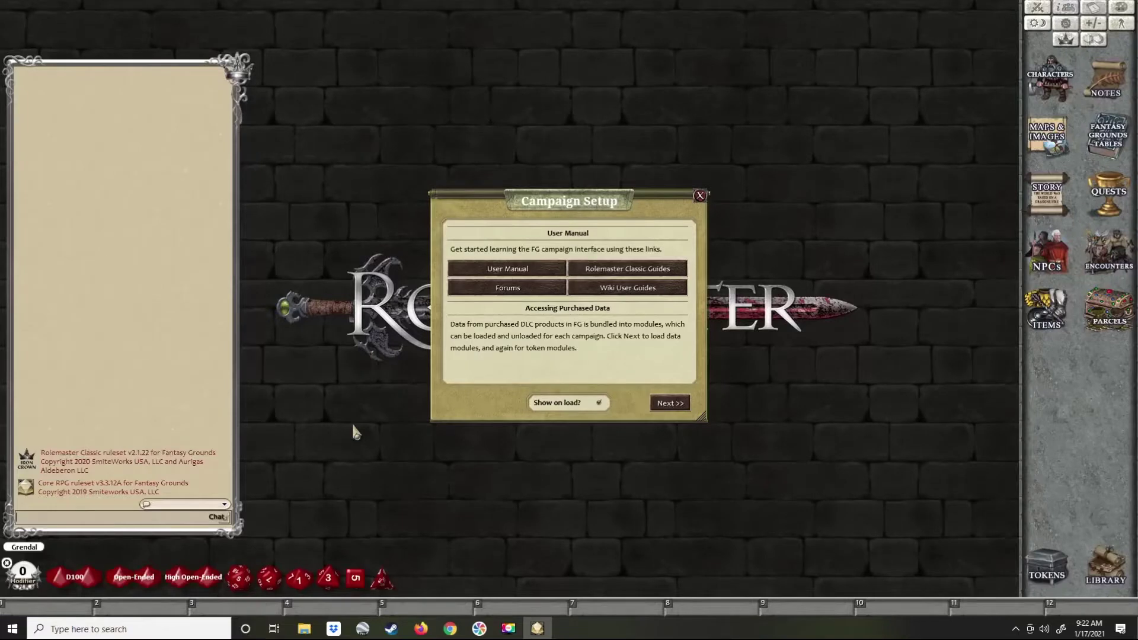
pyautogui.click(701, 196)
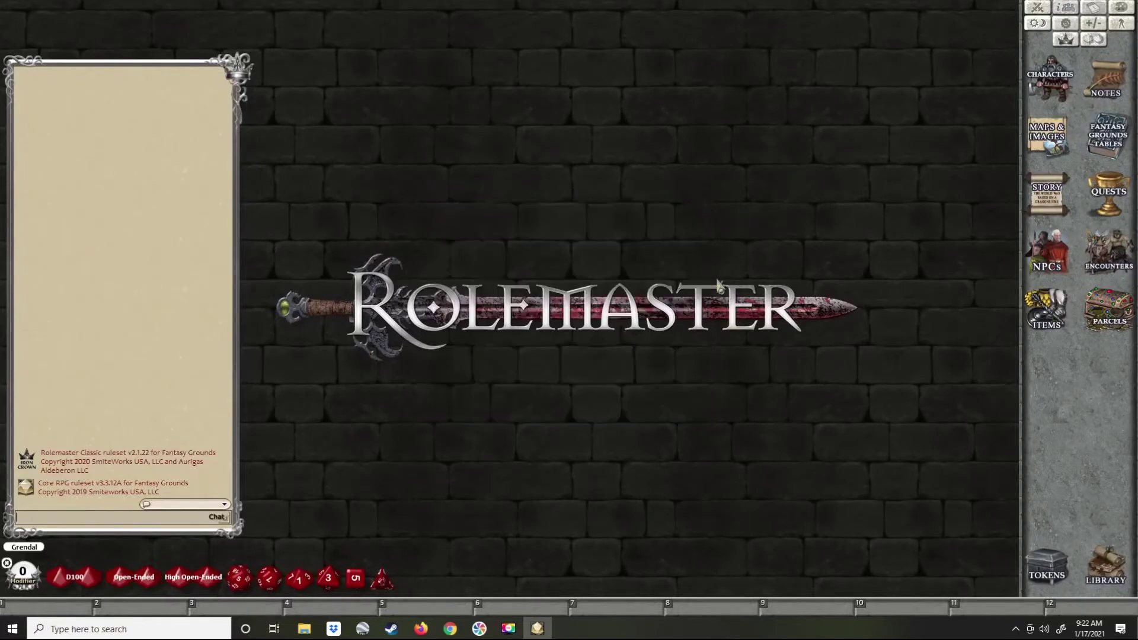
# - Create a new blank character in the Characters list and open its sheet
pyautogui.click(1051, 89)
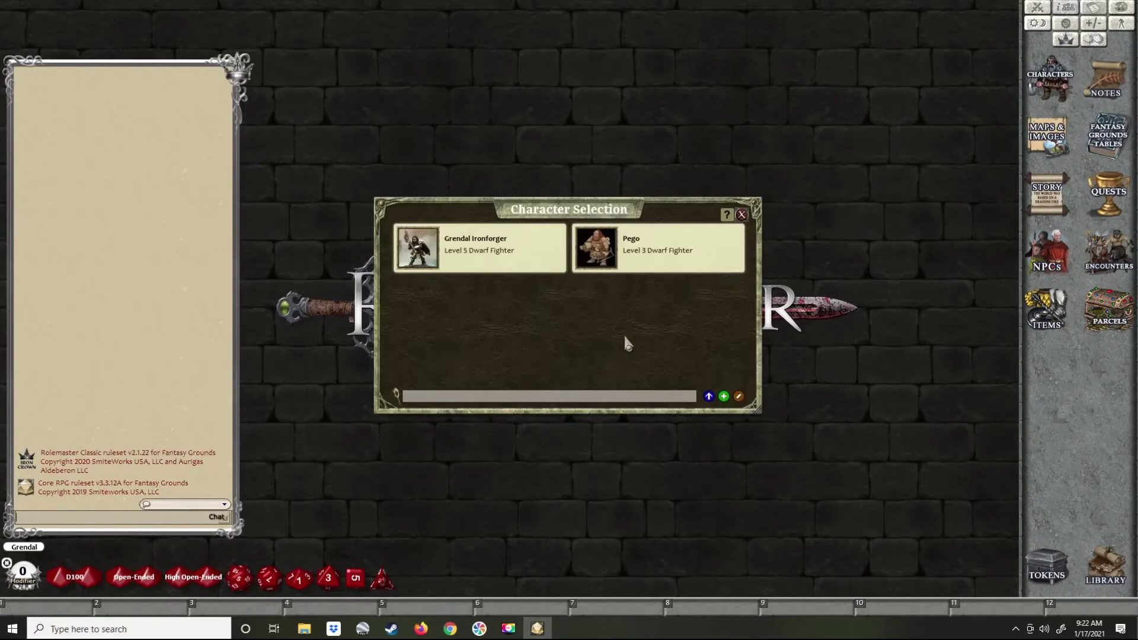
pyautogui.rightClick(502, 315)
pyautogui.click(502, 361)
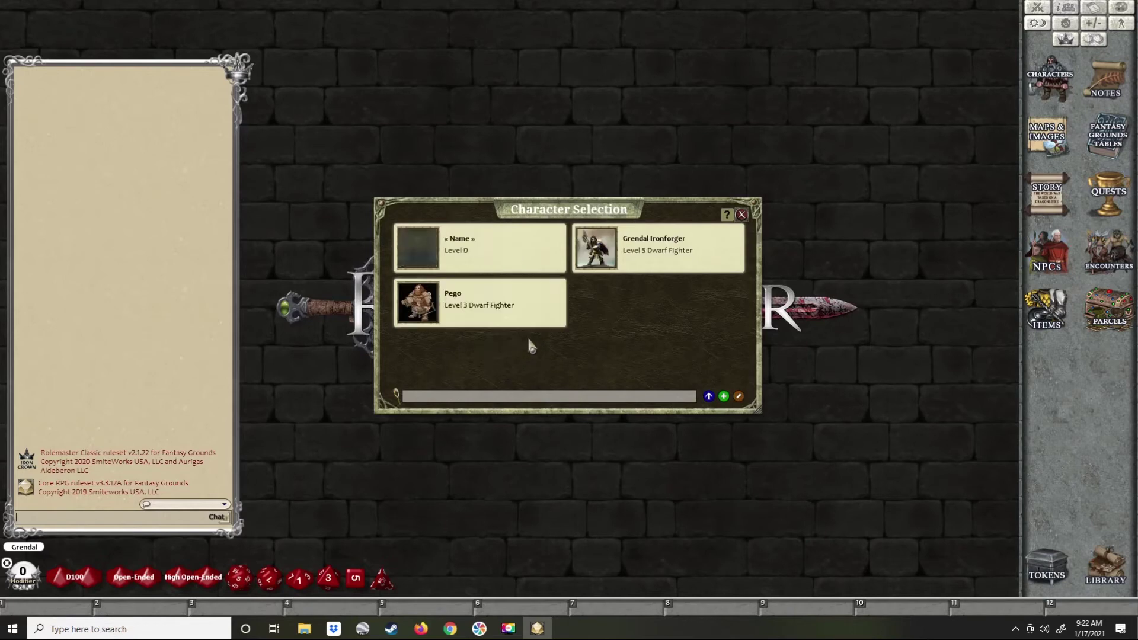
pyautogui.click(501, 256)
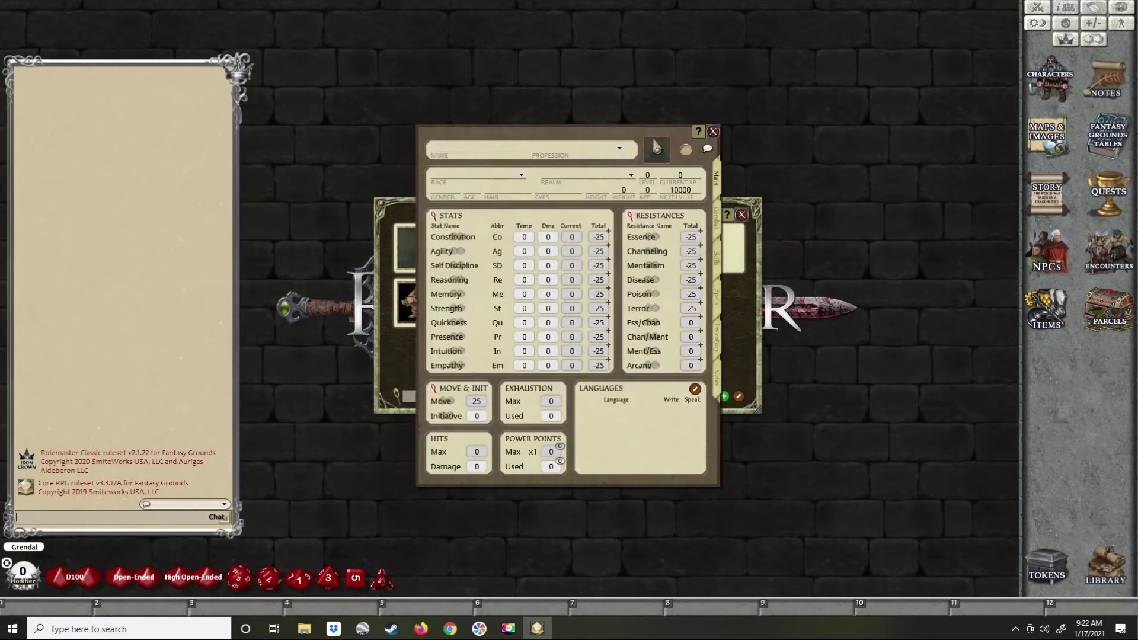
# - Set barbarianPort.png as the character's portrait and bring up the Tokens library
pyautogui.click(656, 156)
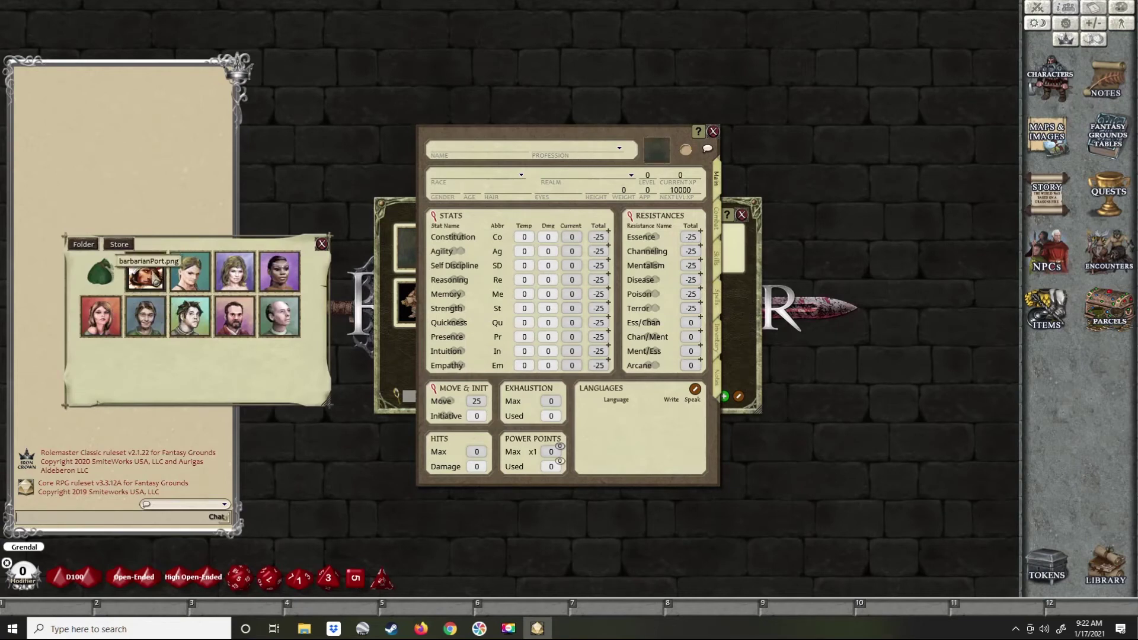
pyautogui.click(153, 285)
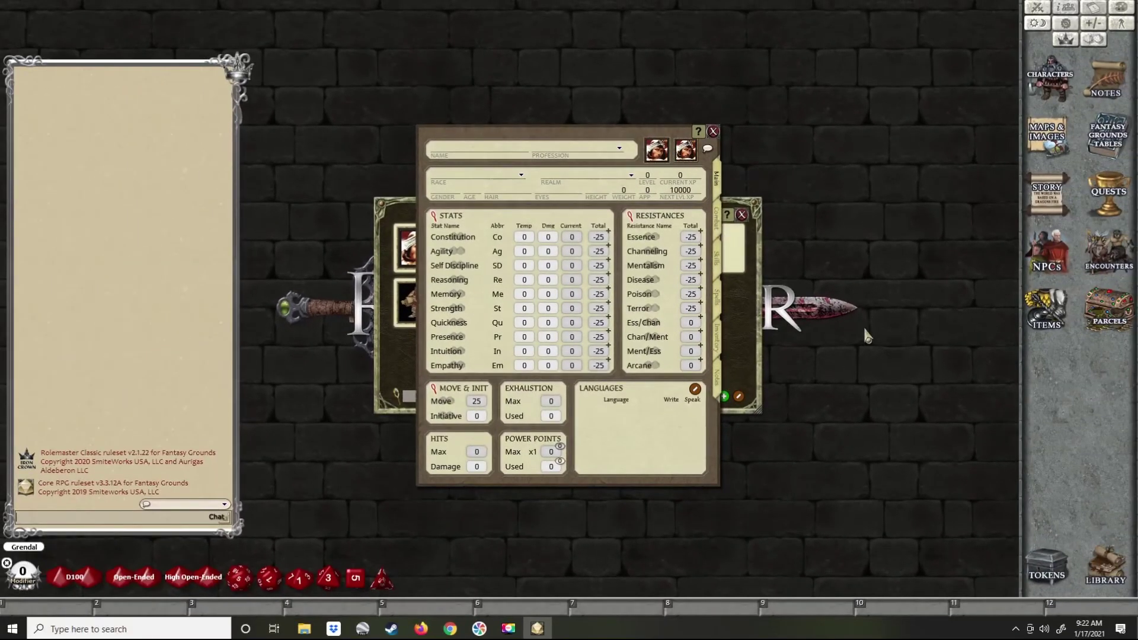
pyautogui.click(1037, 557)
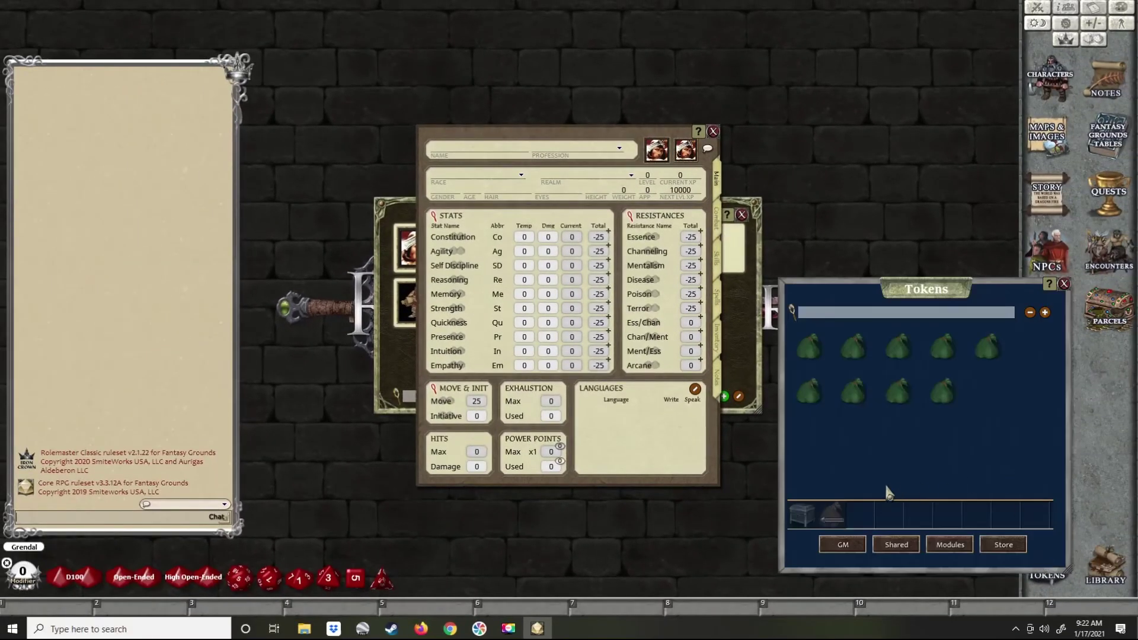
# - Refresh the GM host tokens folder, then assign the barbarian token to the character sheet's token slot
pyautogui.click(849, 549)
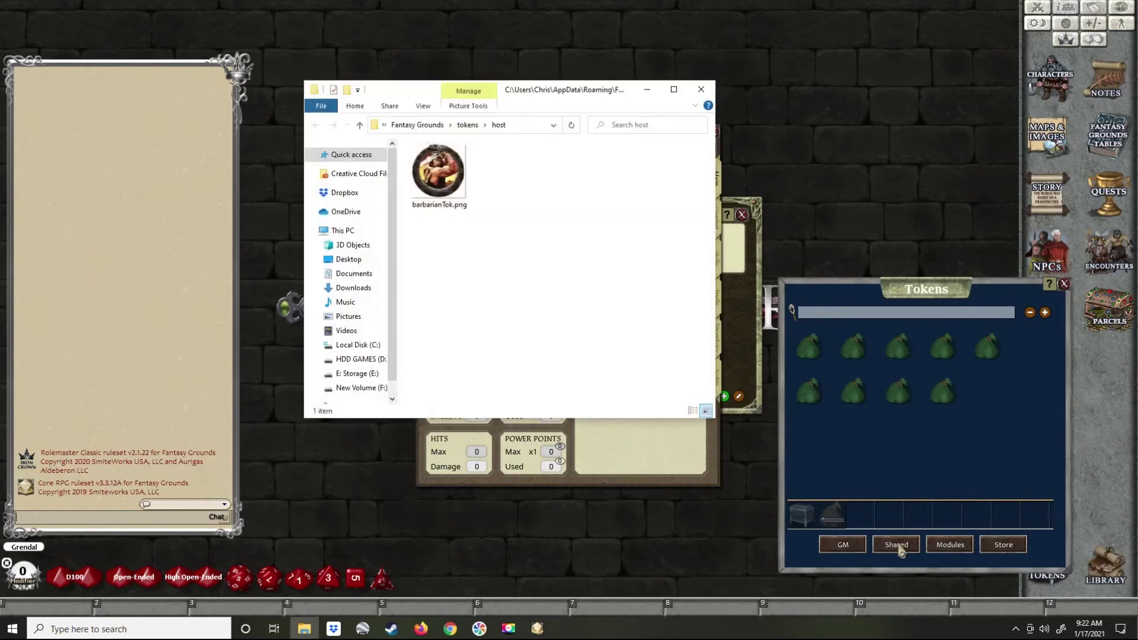
pyautogui.click(702, 89)
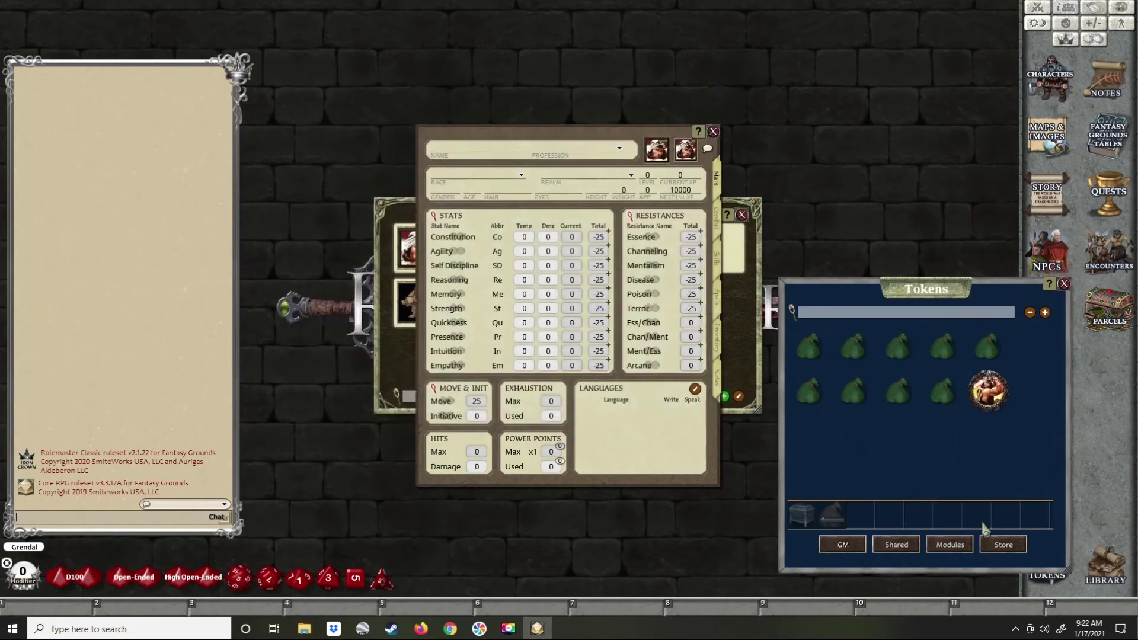
pyautogui.moveTo(988, 391); pyautogui.dragTo(686, 153)
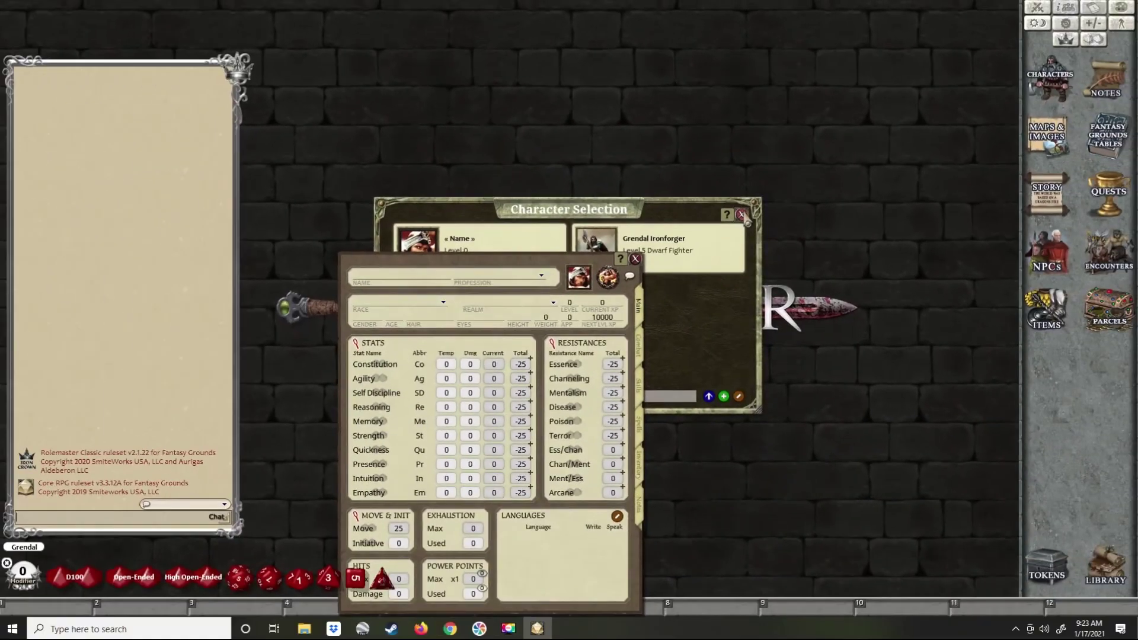
# - Move the character sheet aside and open the forestTrail map from Maps & Images
pyautogui.moveTo(723, 252); pyautogui.dragTo(723, 107)
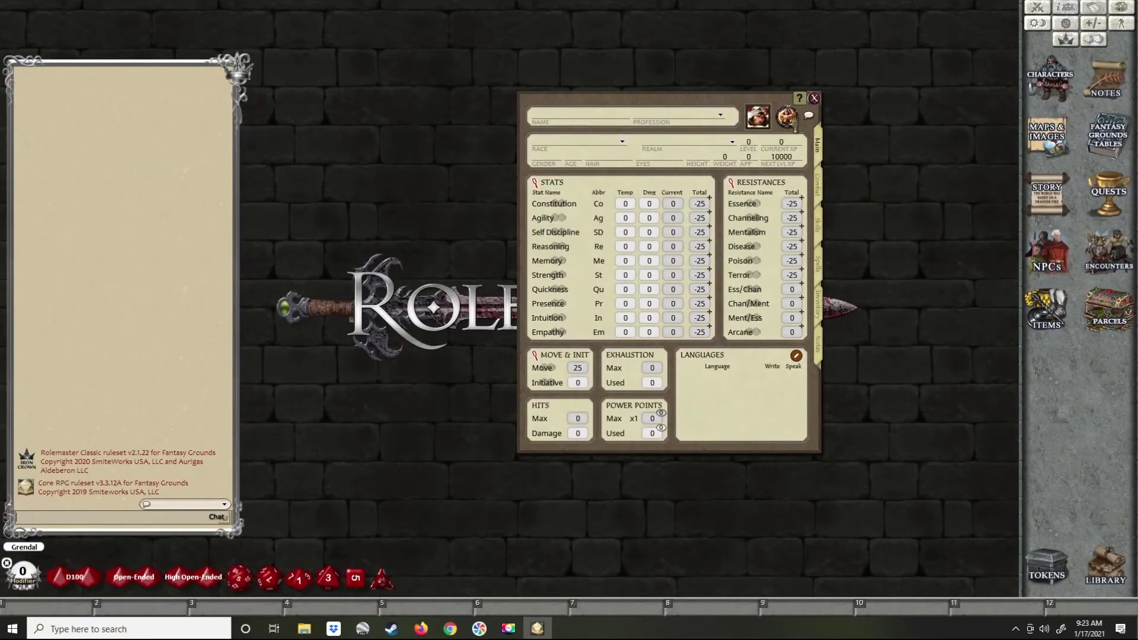
pyautogui.moveTo(728, 98); pyautogui.dragTo(857, 107)
pyautogui.click(1048, 132)
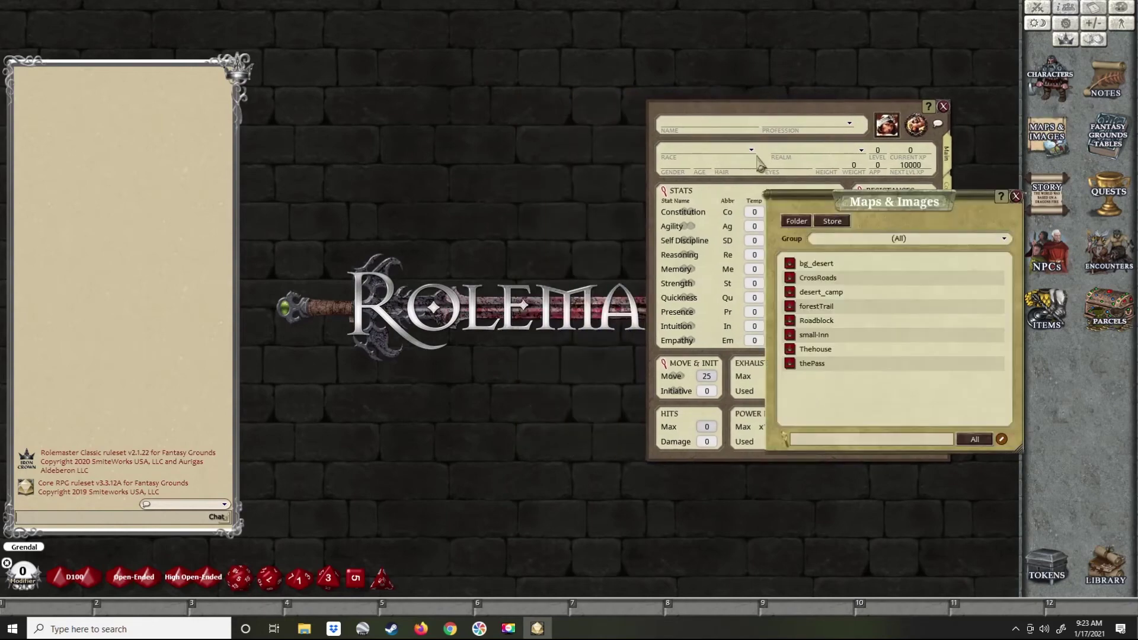
pyautogui.click(818, 209)
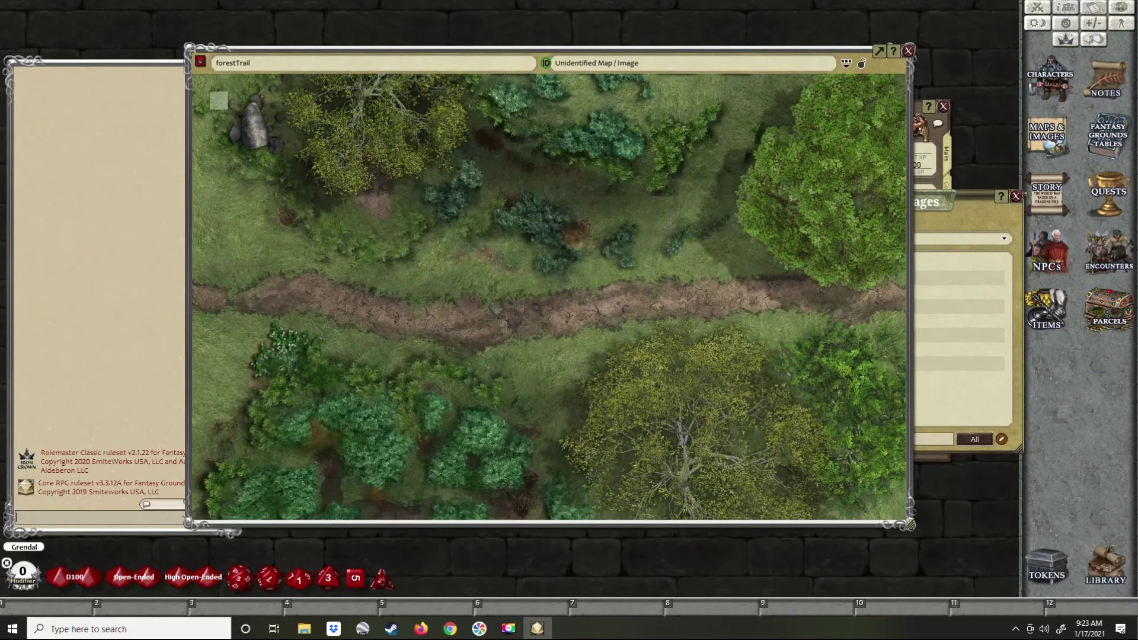
# - Place the barbarian token on the map just above the dirt path
pyautogui.moveTo(917, 124); pyautogui.dragTo(341, 251)
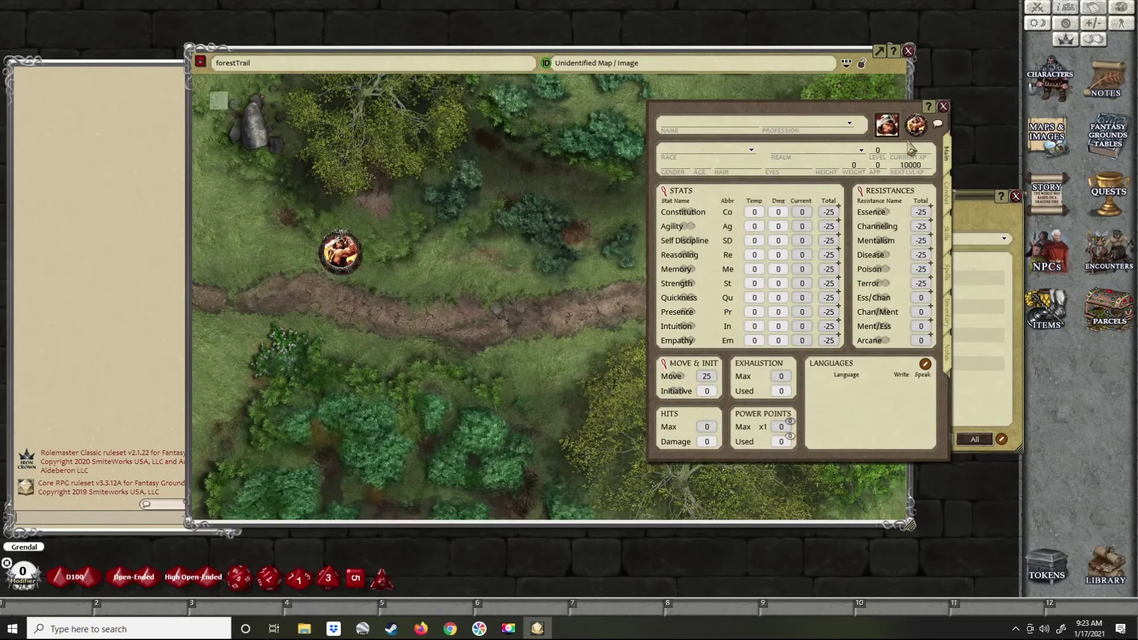
pyautogui.moveTo(854, 118); pyautogui.dragTo(976, 210)
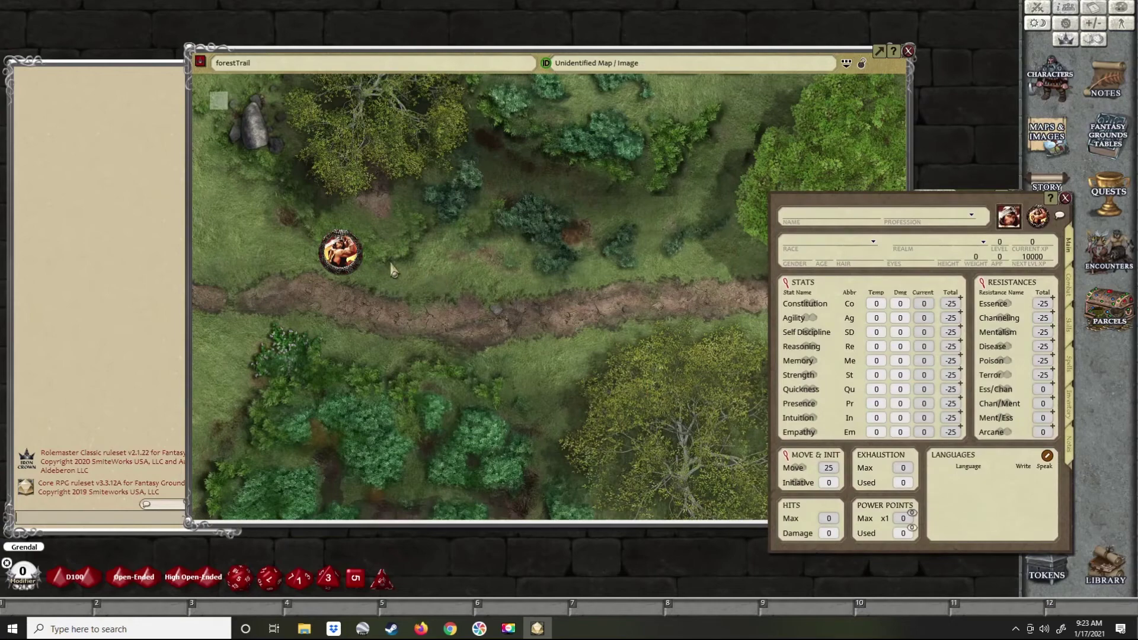
pyautogui.click(1042, 568)
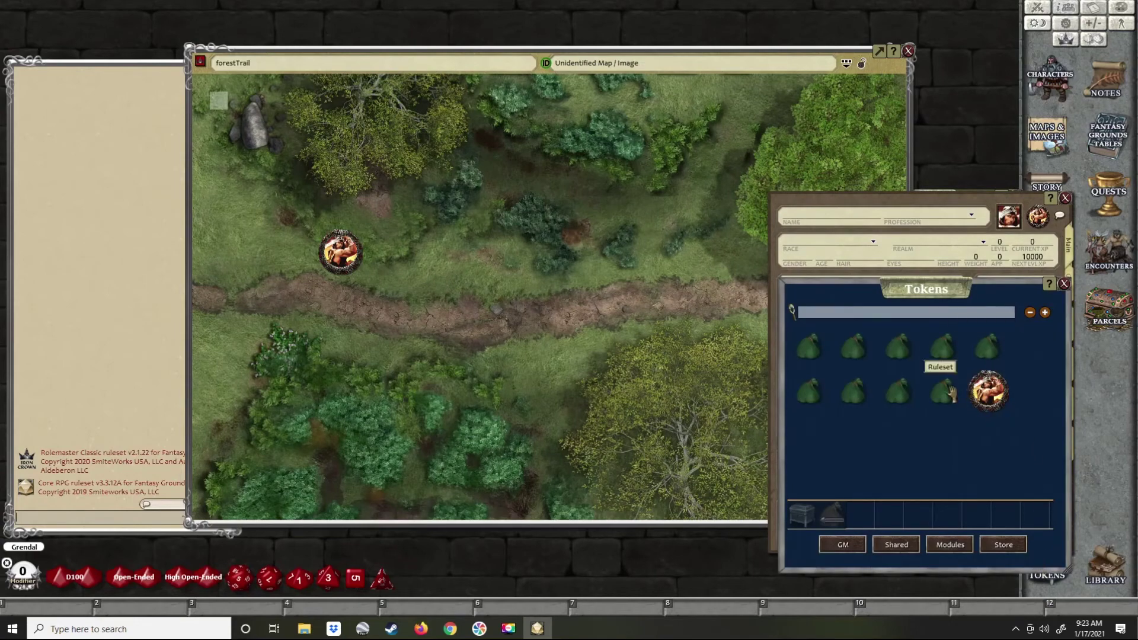
# - Navigate the Tokens library to the Journeys in MERP collection's NPCS folder
pyautogui.click(943, 363)
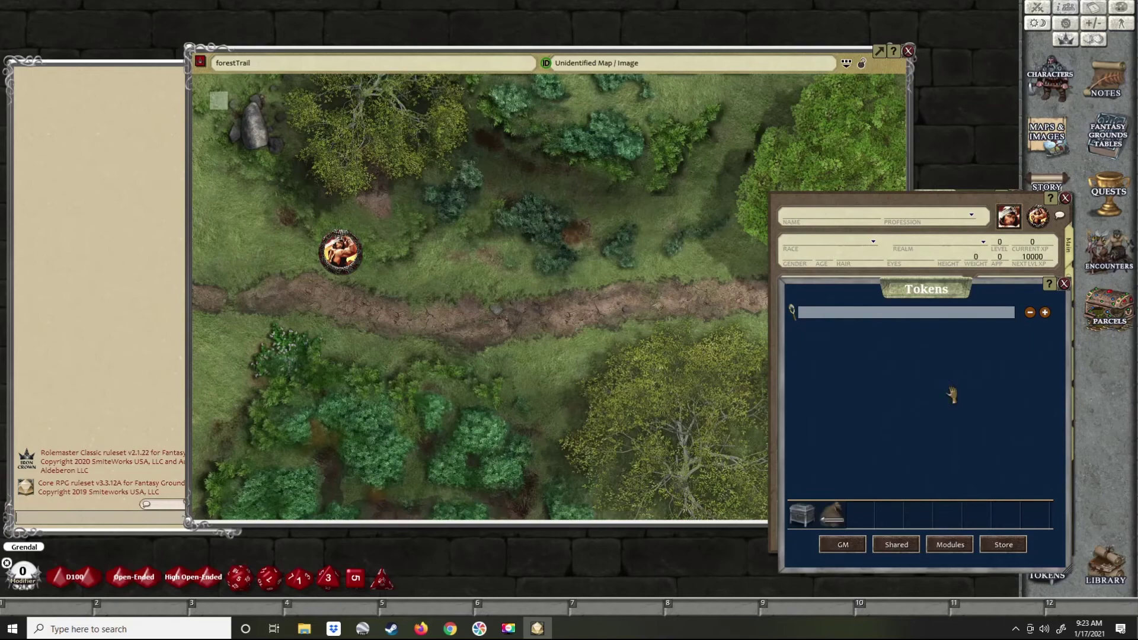
pyautogui.click(829, 513)
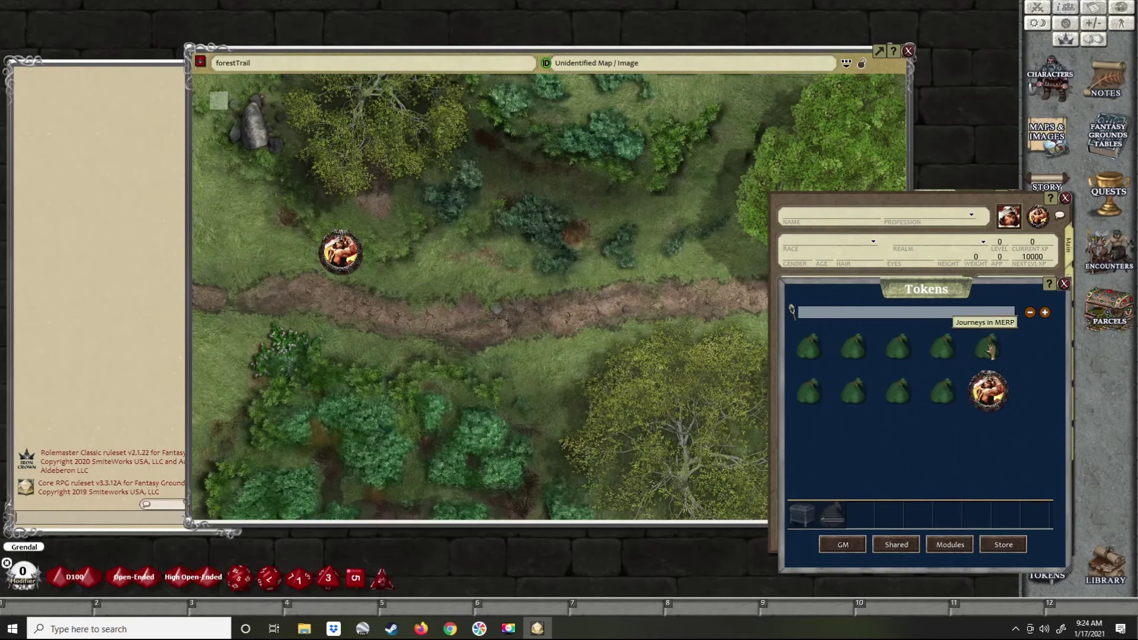
pyautogui.click(989, 350)
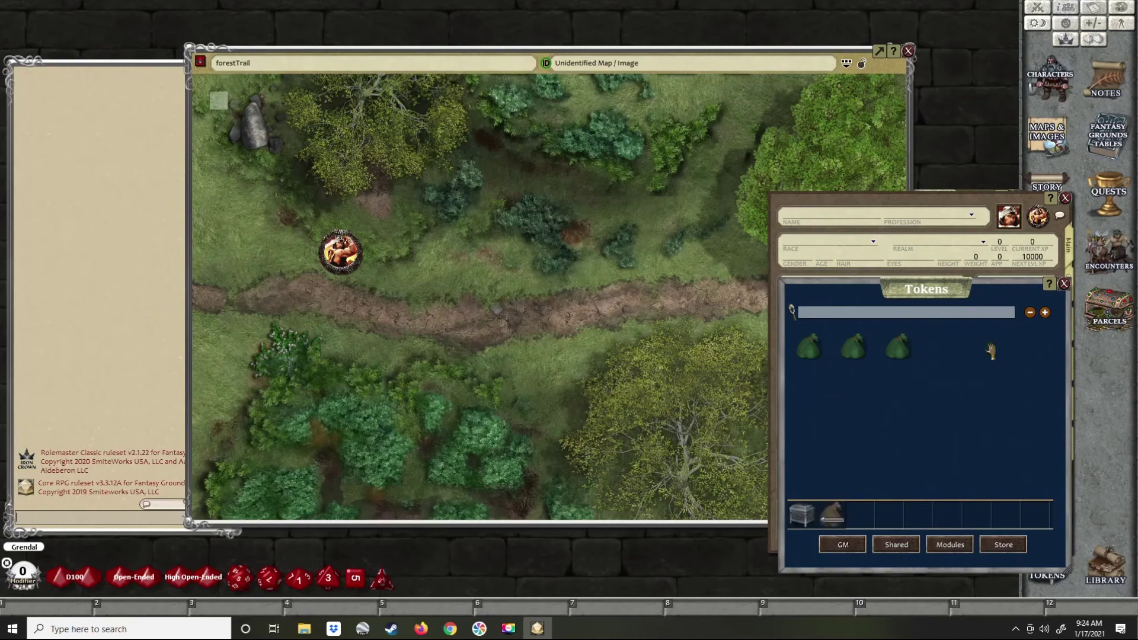
pyautogui.click(855, 353)
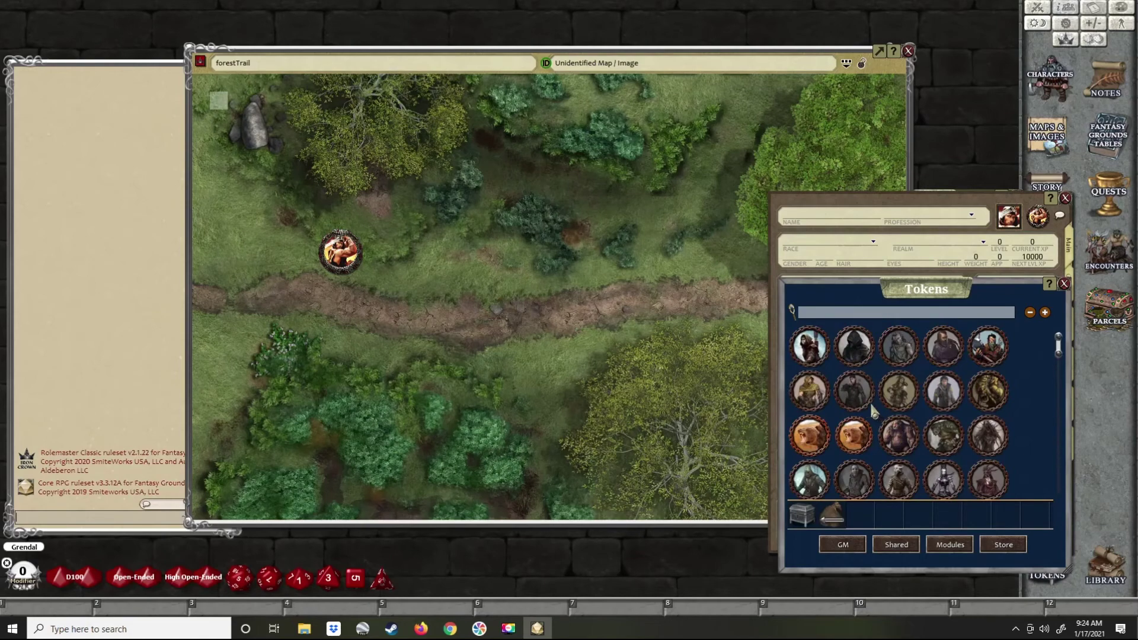
pyautogui.moveTo(810, 434)
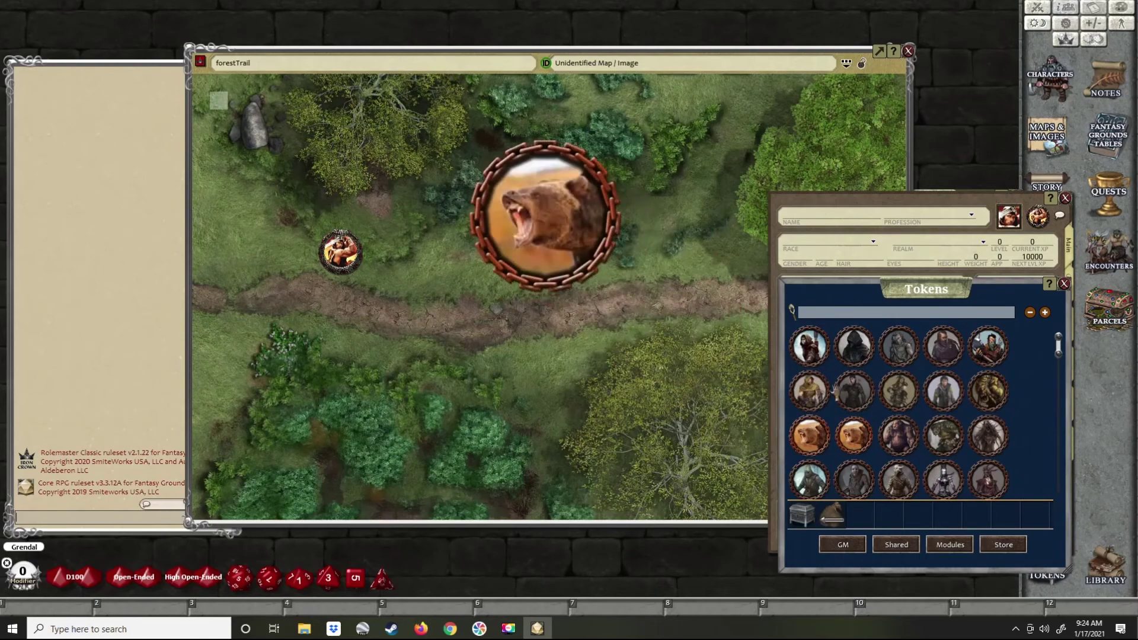
# - Place two hooded enemy tokens and a helmeted enemy token on the map beside the path
pyautogui.moveTo(928, 437)
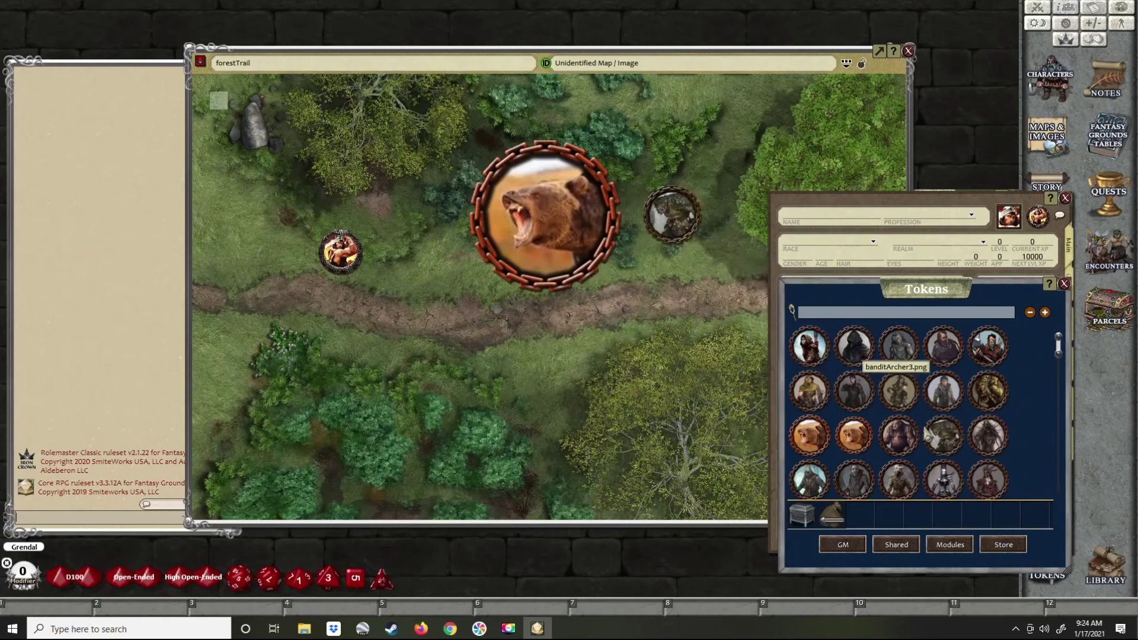
pyautogui.moveTo(988, 437); pyautogui.dragTo(639, 302)
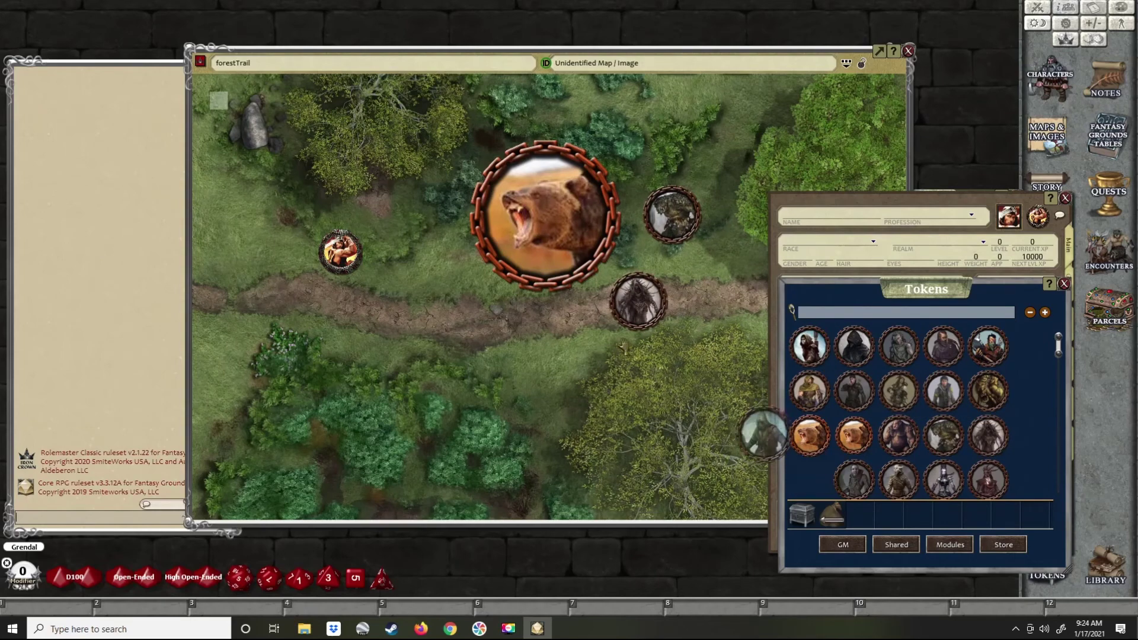
pyautogui.moveTo(624, 346); pyautogui.dragTo(549, 334)
pyautogui.moveTo(855, 345); pyautogui.dragTo(630, 373)
# - Resize the oversized enemy tokens with Ctrl+scroll down to normal size
pyautogui.keyDown('ctrl'); pyautogui.scroll(3, 620, 377); pyautogui.keyUp('ctrl')
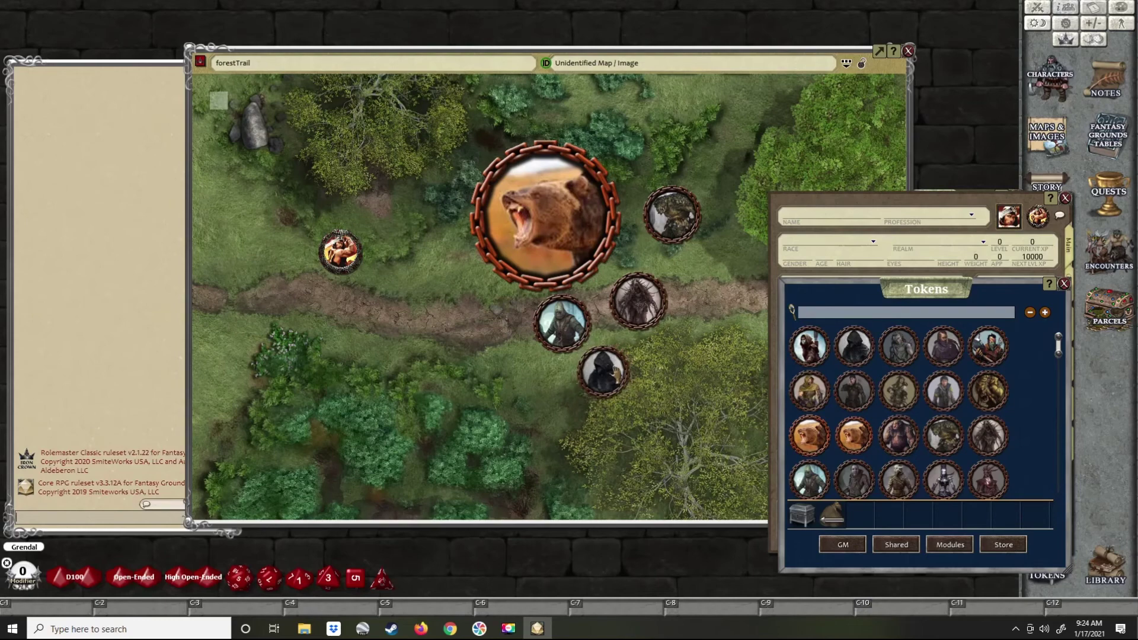
pyautogui.keyDown('ctrl'); pyautogui.scroll(3, 641, 319); pyautogui.keyUp('ctrl')
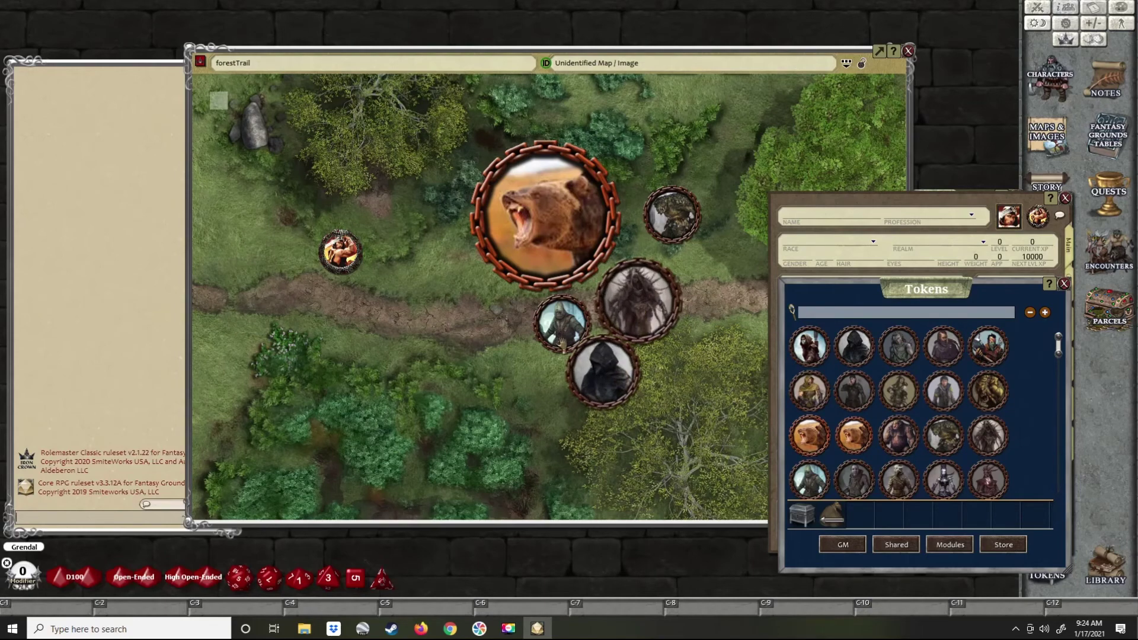
pyautogui.keyDown('ctrl'); pyautogui.scroll(3, 563, 341); pyautogui.keyUp('ctrl')
pyautogui.keyDown('ctrl'); pyautogui.scroll(3, 678, 223); pyautogui.keyUp('ctrl')
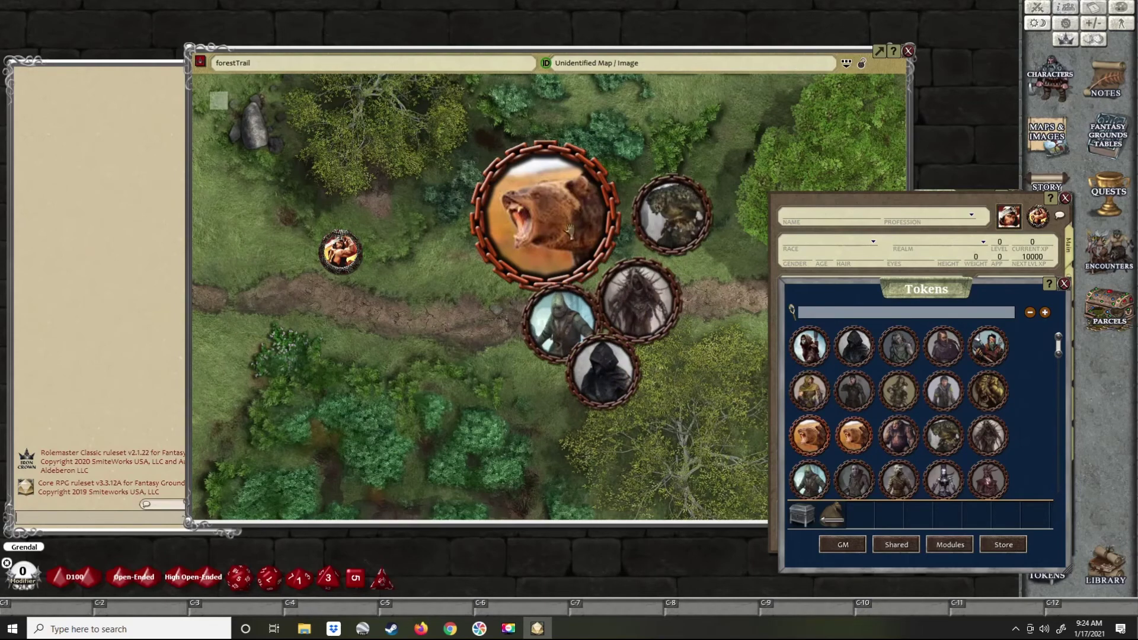
pyautogui.keyDown('ctrl'); pyautogui.scroll(-5, 569, 231); pyautogui.keyUp('ctrl')
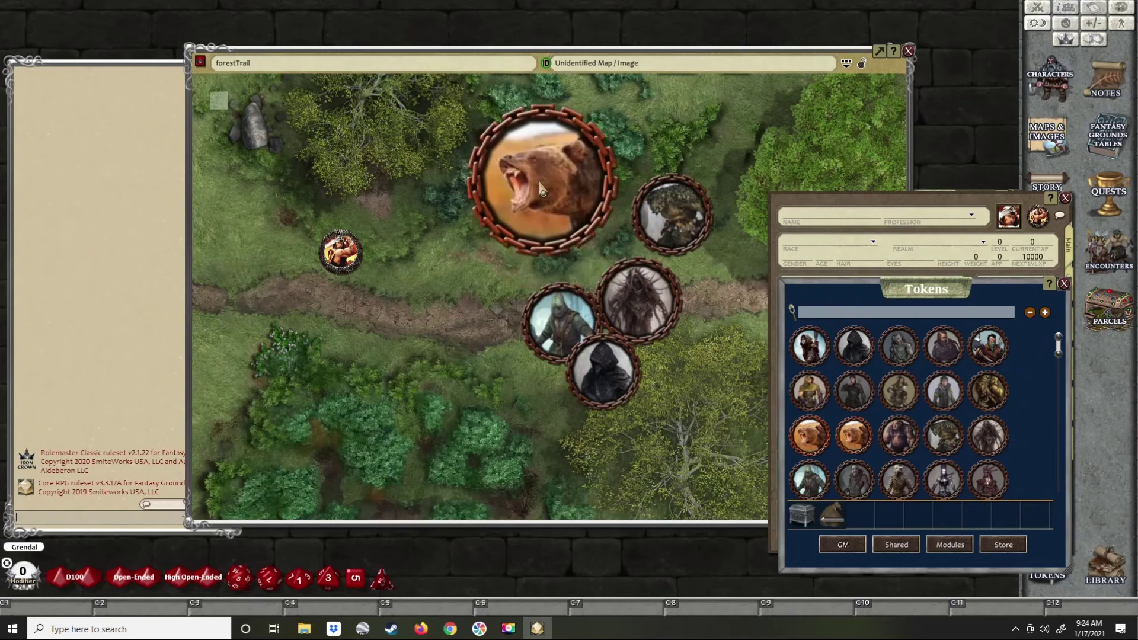
pyautogui.keyDown('ctrl'); pyautogui.scroll(-3, 547, 197); pyautogui.keyUp('ctrl')
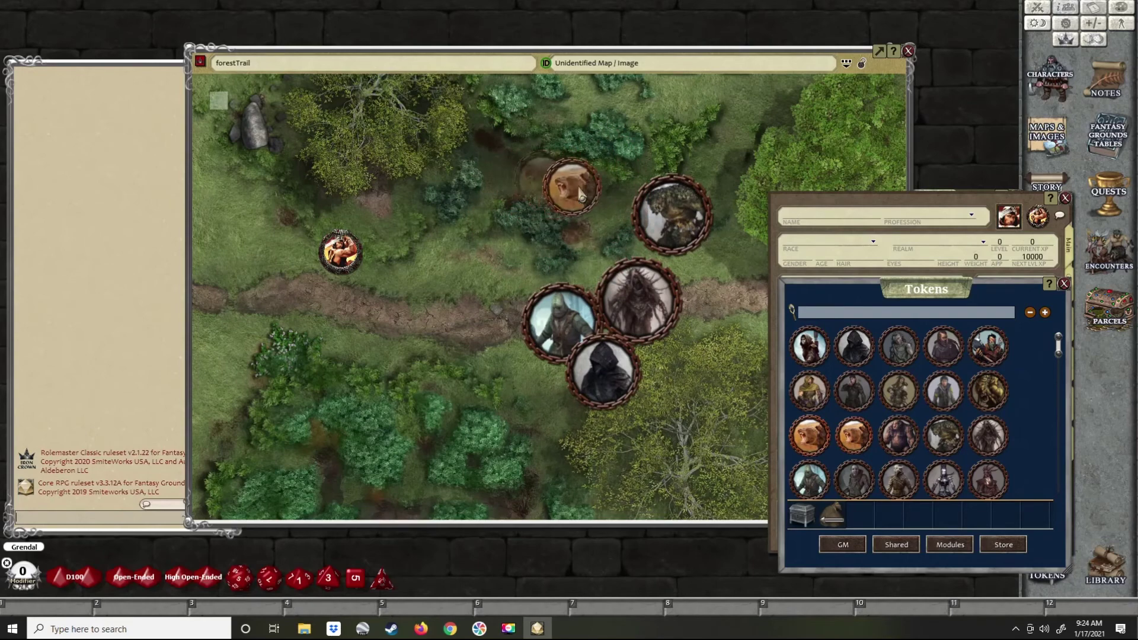
pyautogui.keyDown('ctrl'); pyautogui.scroll(-3, 655, 219); pyautogui.keyUp('ctrl')
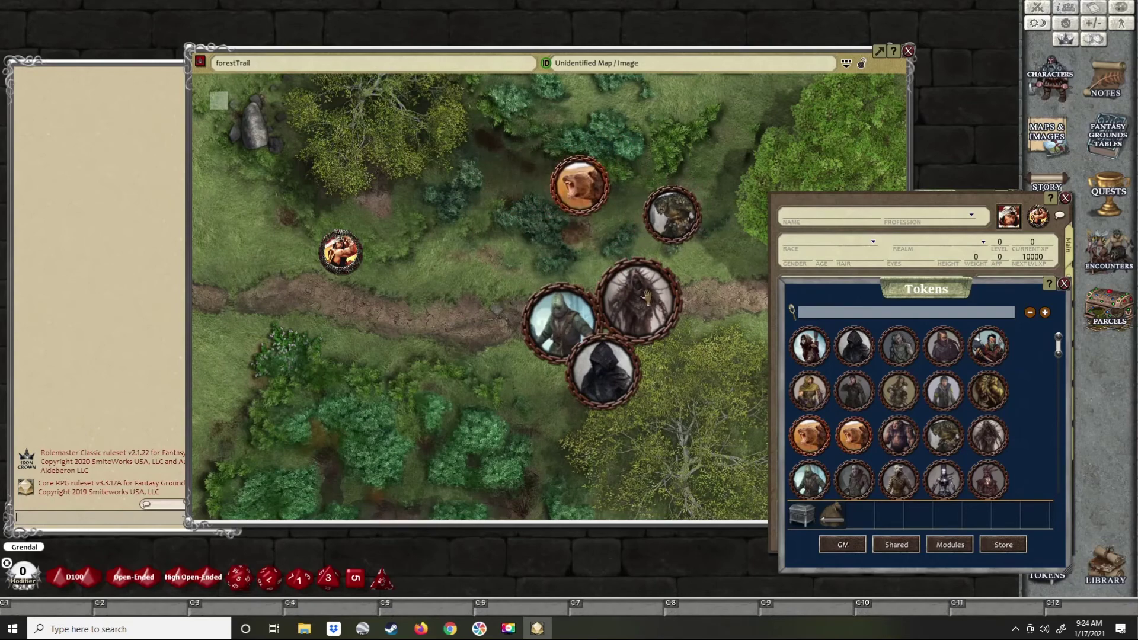
pyautogui.keyDown('ctrl'); pyautogui.scroll(-4, 660, 286); pyautogui.keyUp('ctrl')
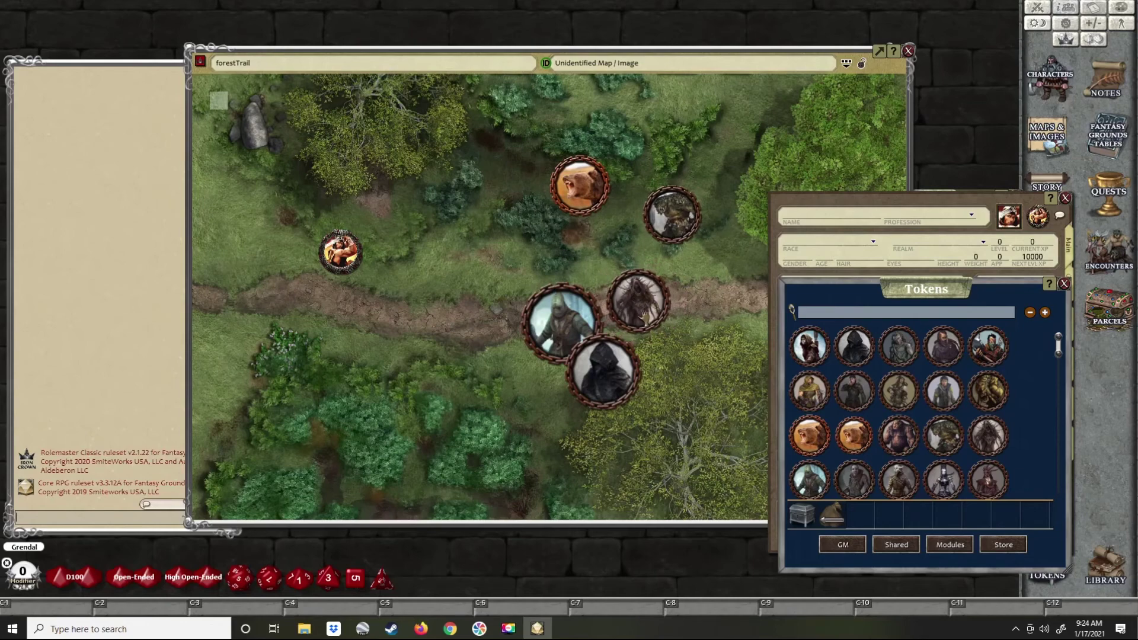
pyautogui.keyDown('ctrl'); pyautogui.scroll(-2, 560, 323); pyautogui.keyUp('ctrl')
# - Group the armored and hooded enemies around the bear, shrink them to match, and move the barbarian closer
pyautogui.moveTo(560, 323); pyautogui.dragTo(550, 256)
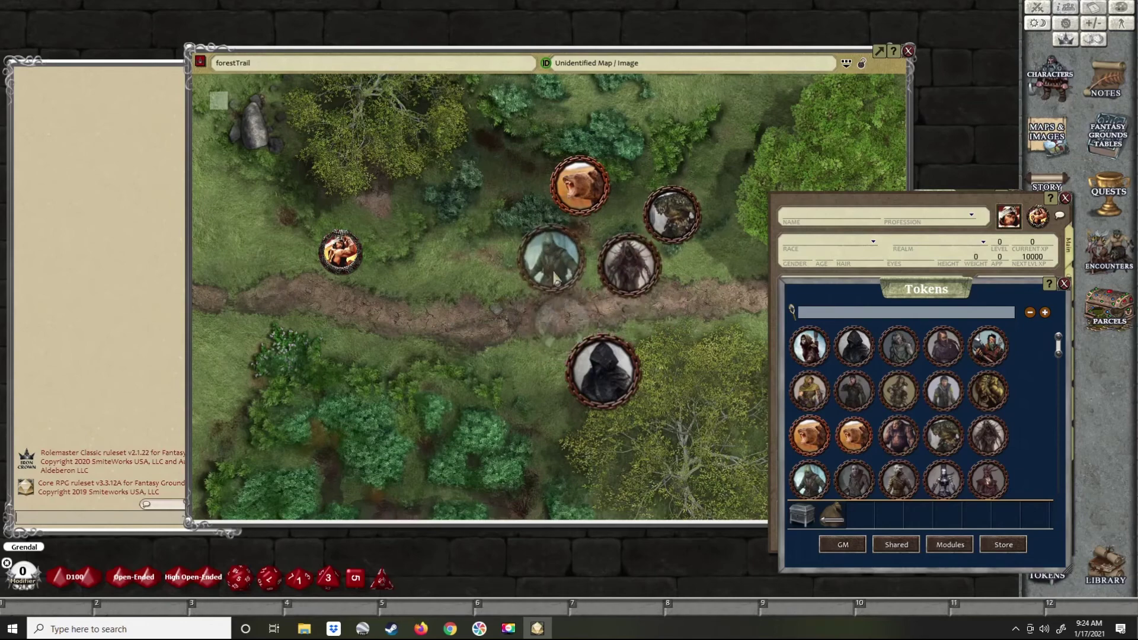
pyautogui.keyDown('ctrl'); pyautogui.scroll(-3, 578, 381); pyautogui.keyUp('ctrl')
pyautogui.moveTo(578, 381); pyautogui.dragTo(483, 178)
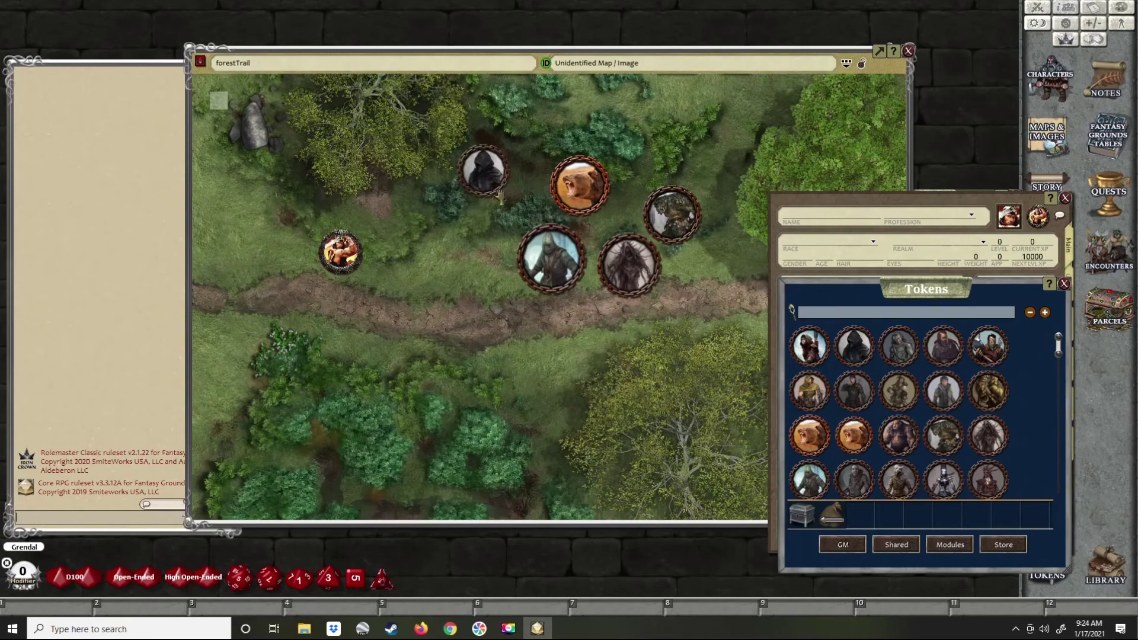
pyautogui.keyDown('ctrl'); pyautogui.scroll(-2, 483, 180); pyautogui.keyUp('ctrl')
pyautogui.keyDown('ctrl'); pyautogui.scroll(-2, 539, 264); pyautogui.keyUp('ctrl')
pyautogui.keyDown('ctrl'); pyautogui.scroll(-4, 580, 188); pyautogui.keyUp('ctrl')
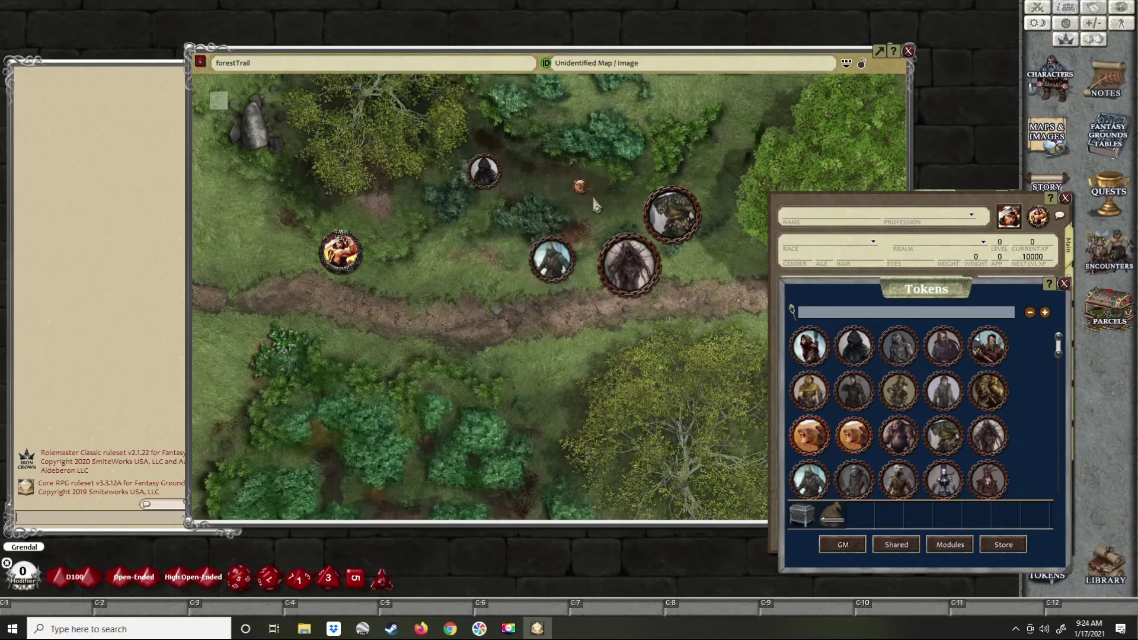
pyautogui.keyDown('ctrl'); pyautogui.scroll(3, 581, 190); pyautogui.keyUp('ctrl')
pyautogui.keyDown('ctrl'); pyautogui.scroll(-2, 621, 270); pyautogui.keyUp('ctrl')
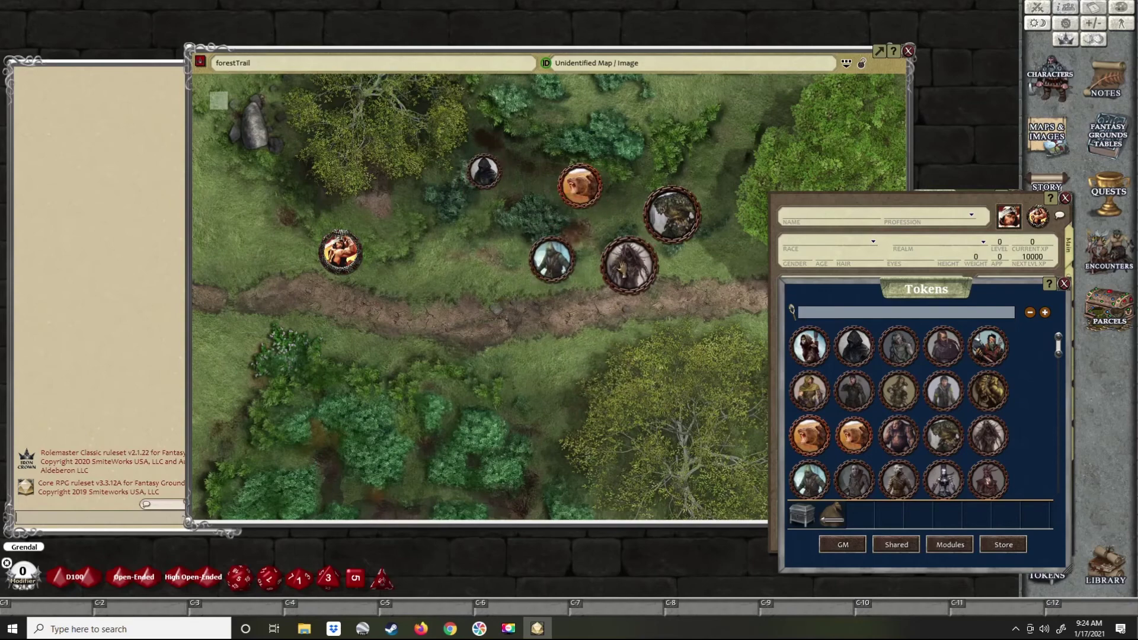
pyautogui.keyDown('ctrl'); pyautogui.scroll(-2, 671, 230); pyautogui.keyUp('ctrl')
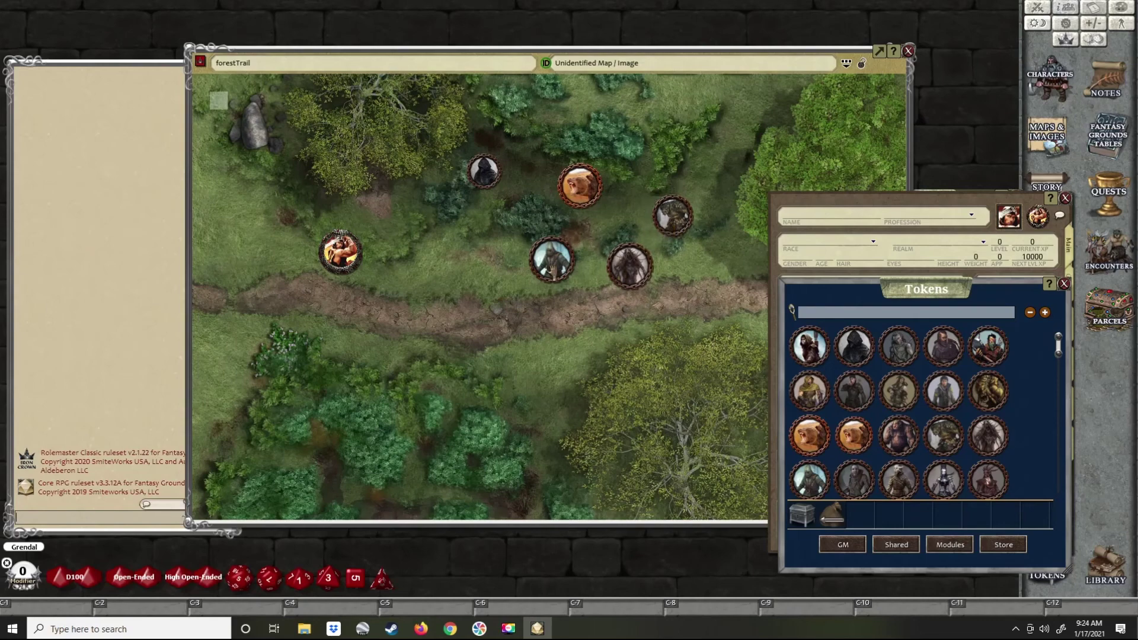
pyautogui.keyDown('ctrl'); pyautogui.scroll(-2, 551, 267); pyautogui.keyUp('ctrl')
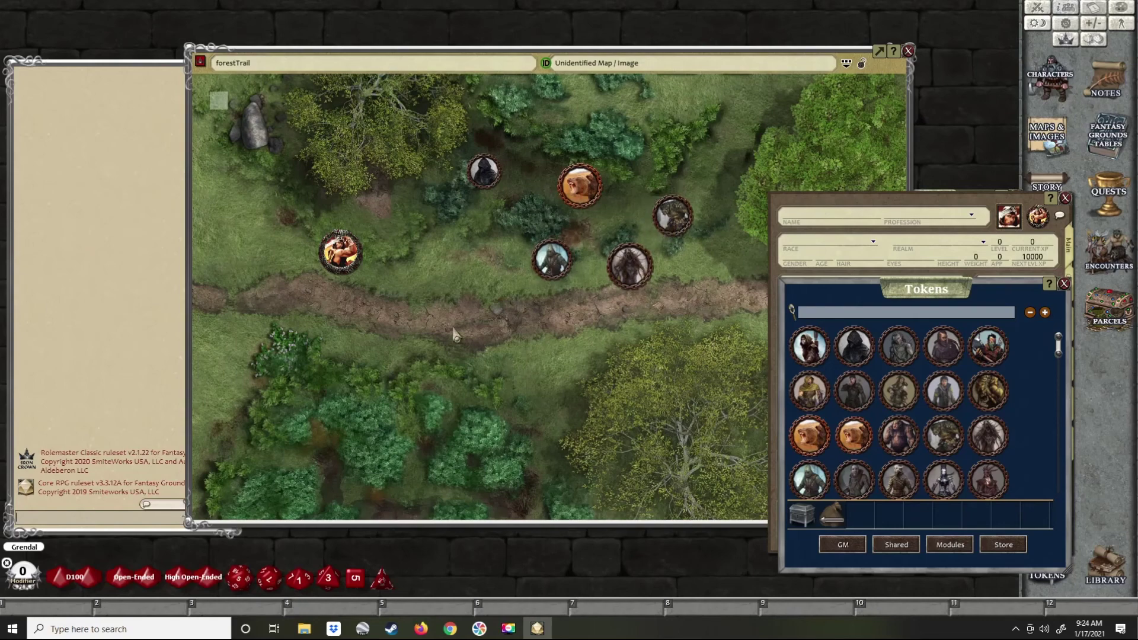
pyautogui.moveTo(344, 256); pyautogui.dragTo(438, 261)
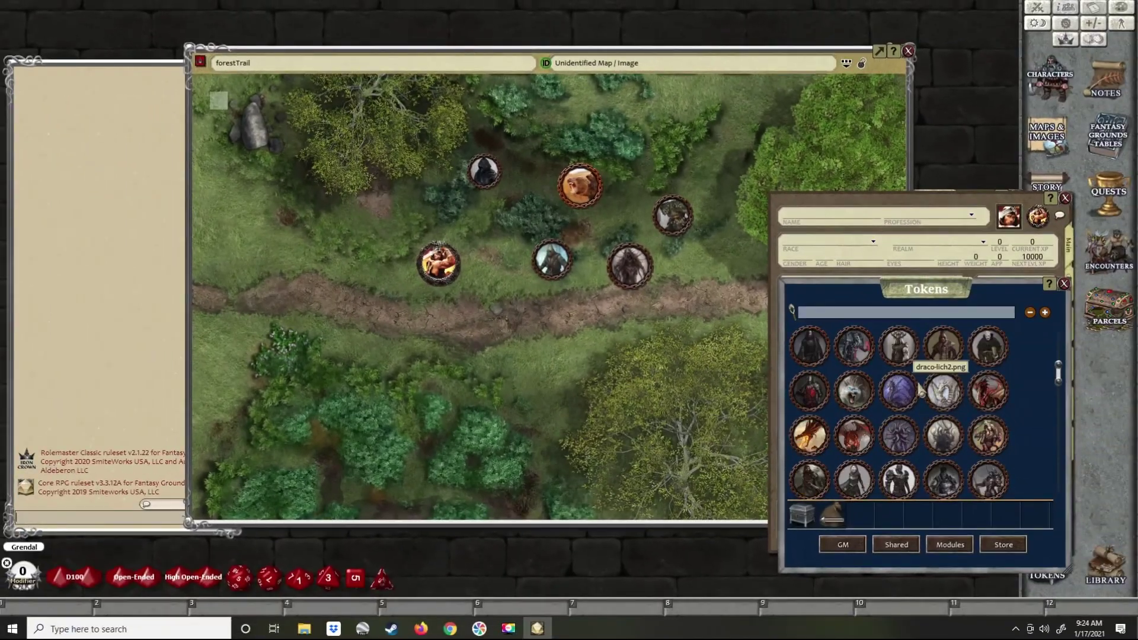
pyautogui.scroll(-5, 919, 395)
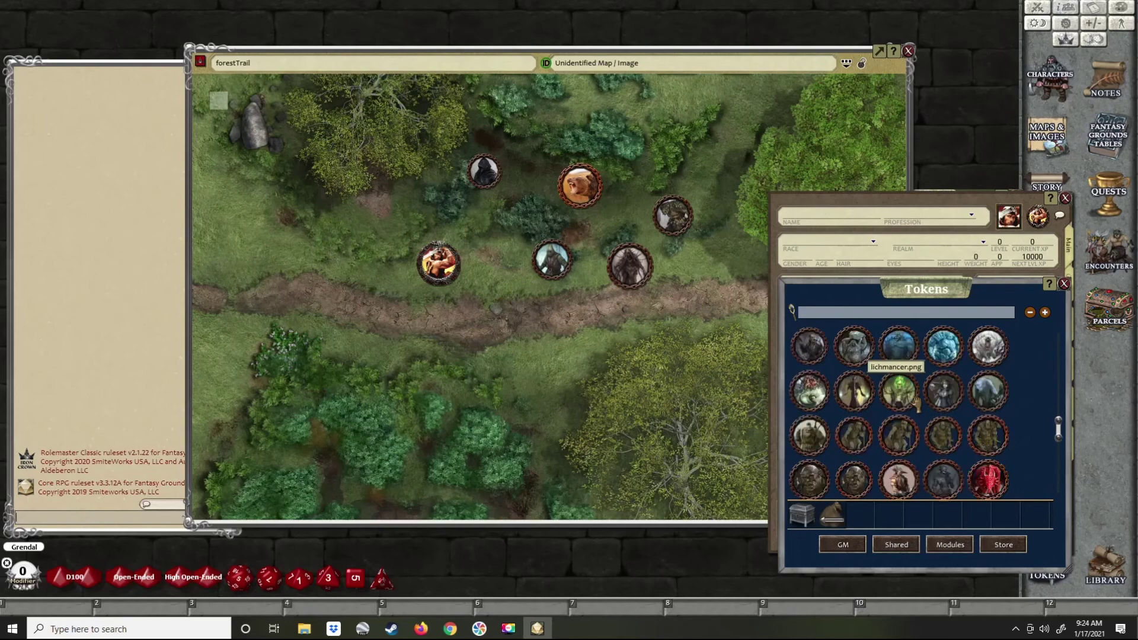
pyautogui.scroll(-3, 915, 404)
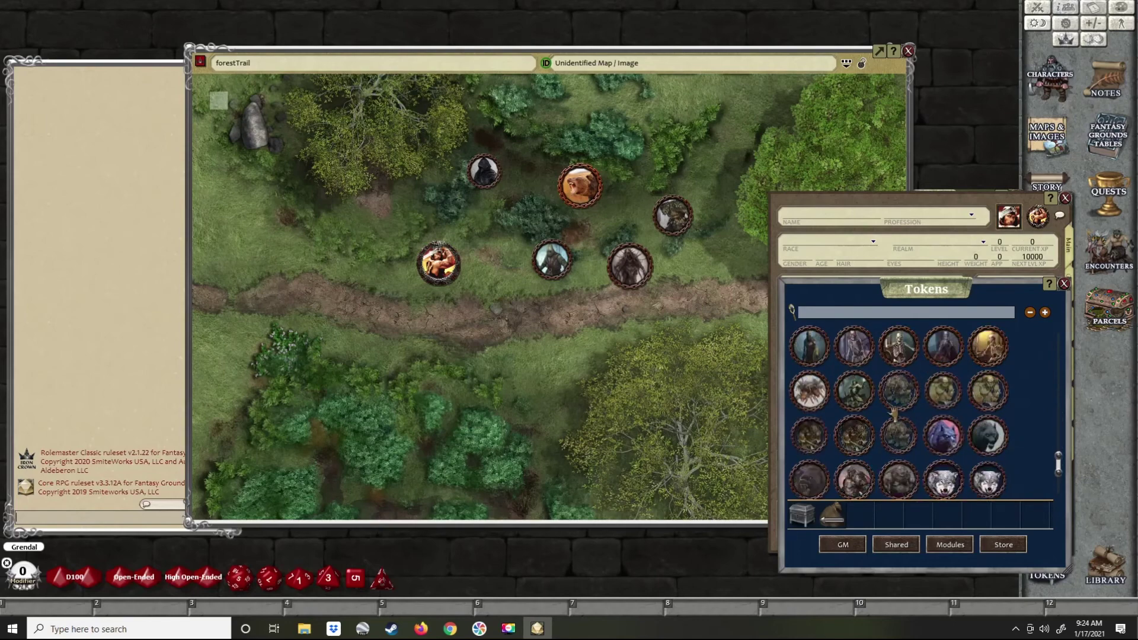
pyautogui.scroll(-2, 894, 415)
pyautogui.scroll(5, 907, 409)
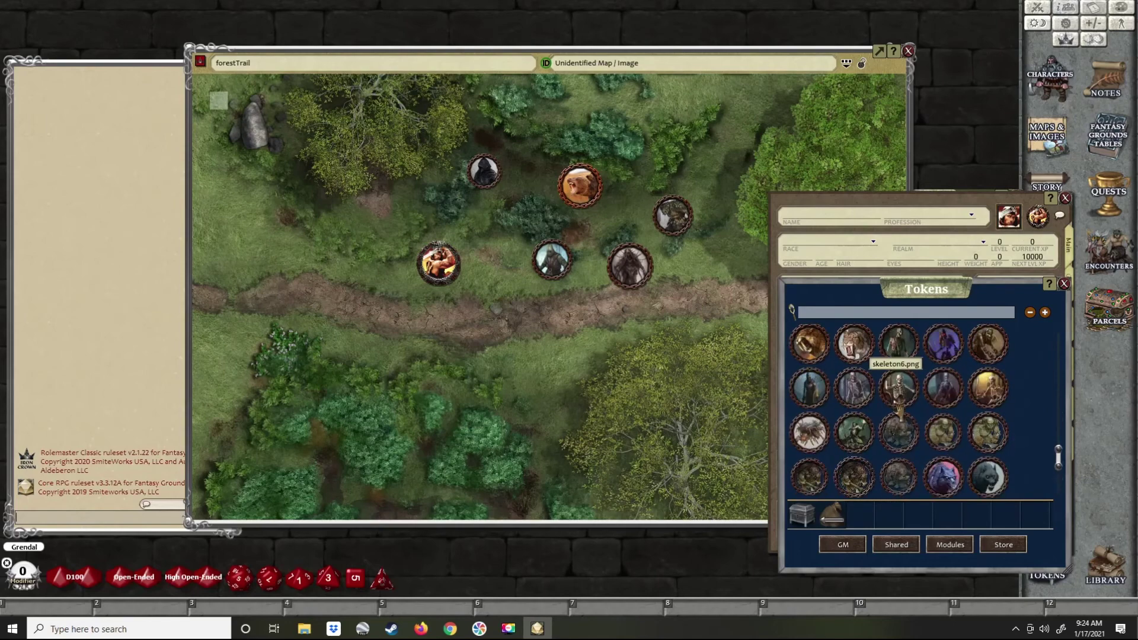
pyautogui.scroll(5, 939, 410)
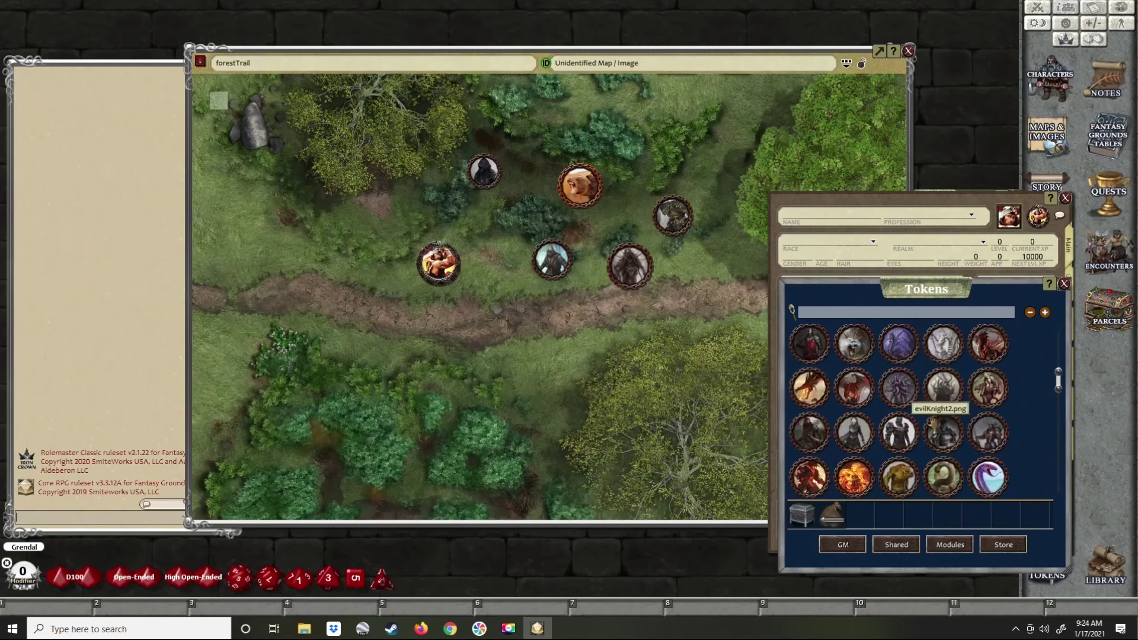
pyautogui.scroll(-5, 898, 356)
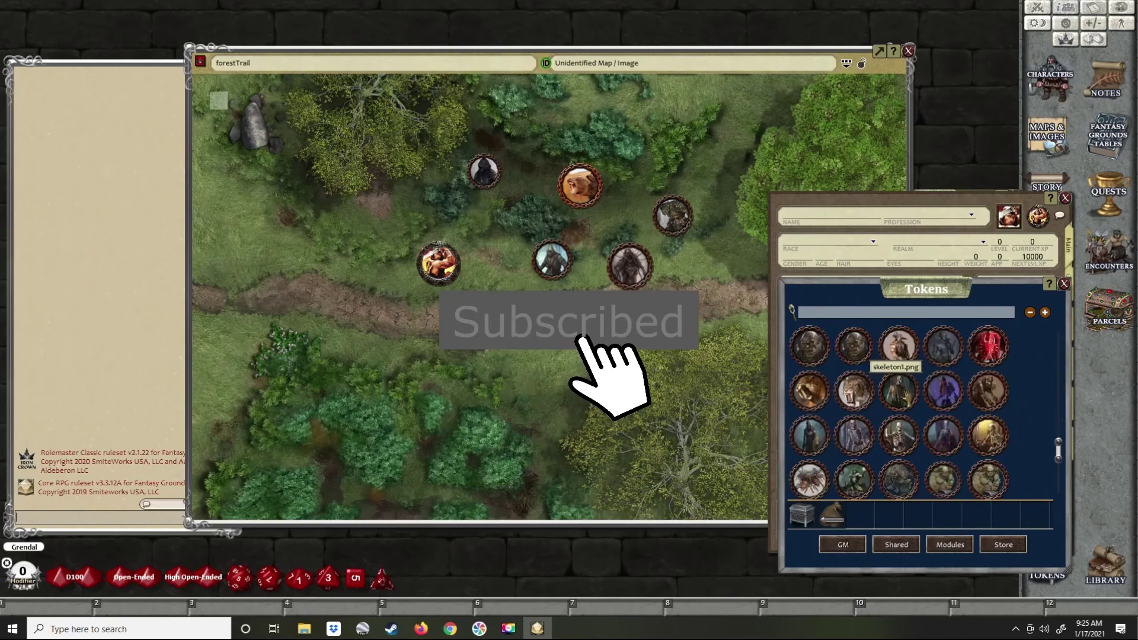
pyautogui.scroll(-3, 898, 409)
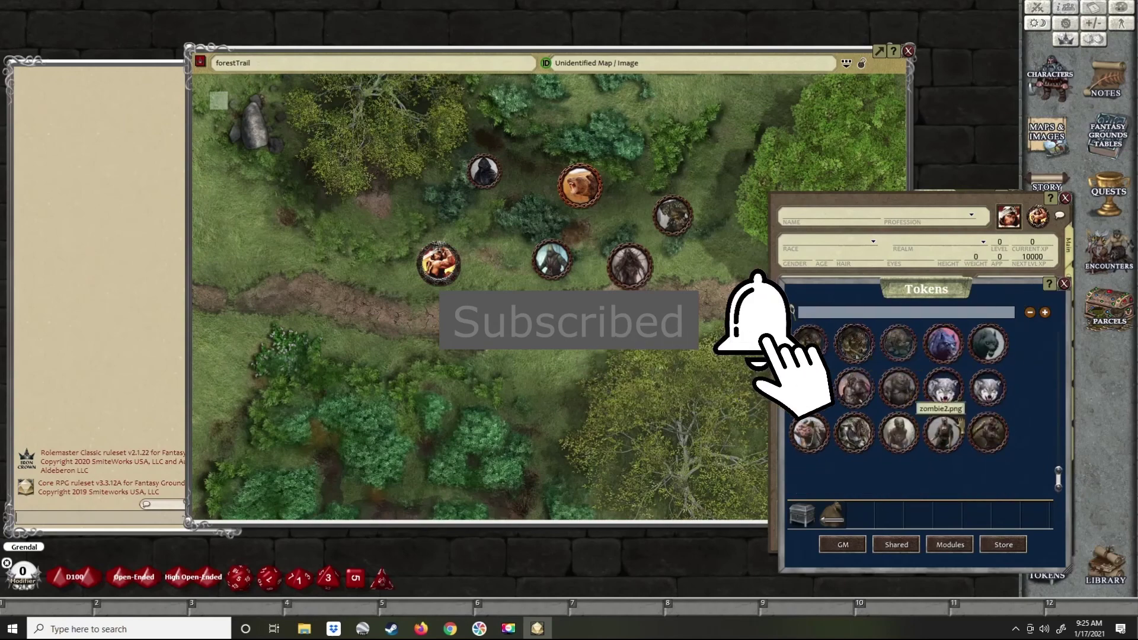
pyautogui.scroll(5, 961, 422)
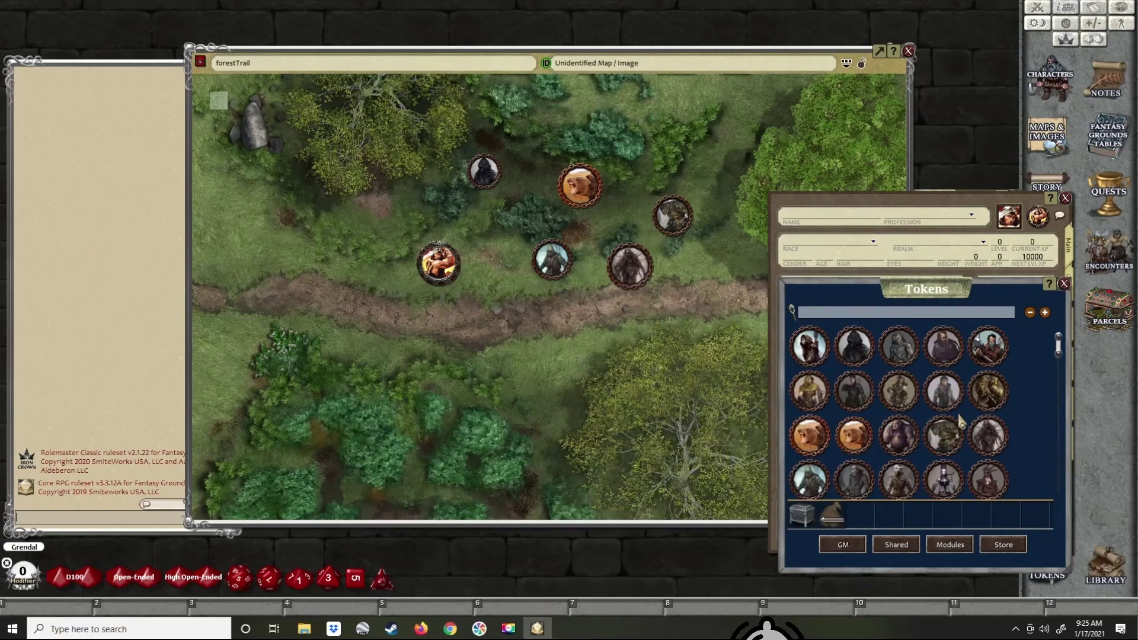
# - Delete all tokens from the forestTrail map
pyautogui.rightClick(584, 192)
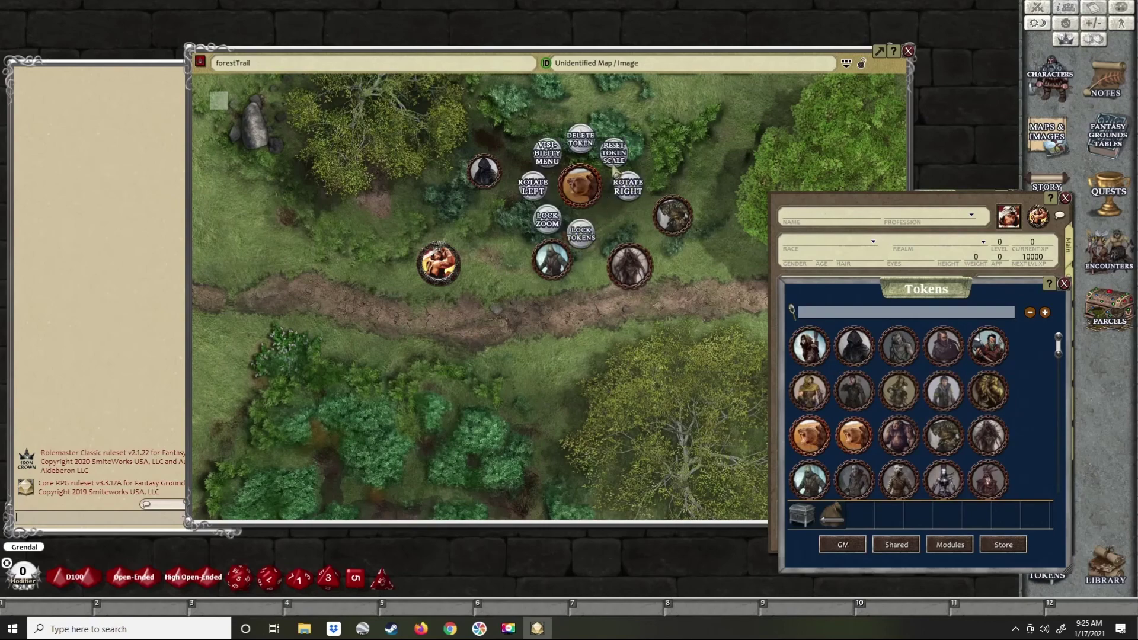
pyautogui.click(581, 138)
pyautogui.click(631, 145)
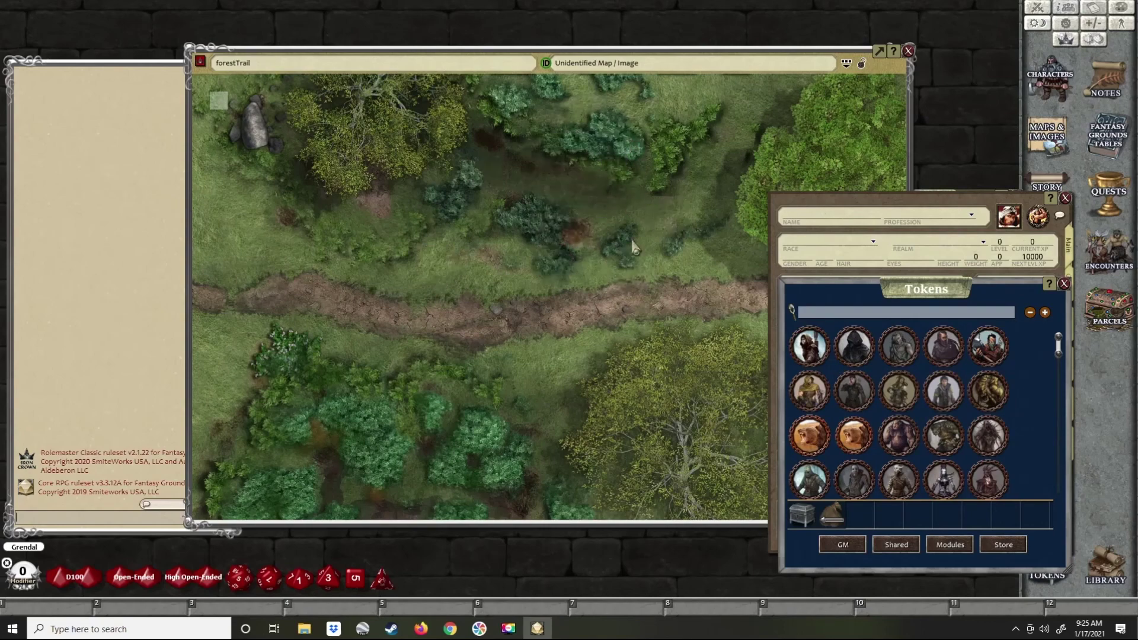
# - Close the character sheet, Tokens panel, forestTrail map and Maps & Images windows
pyautogui.click(1065, 198)
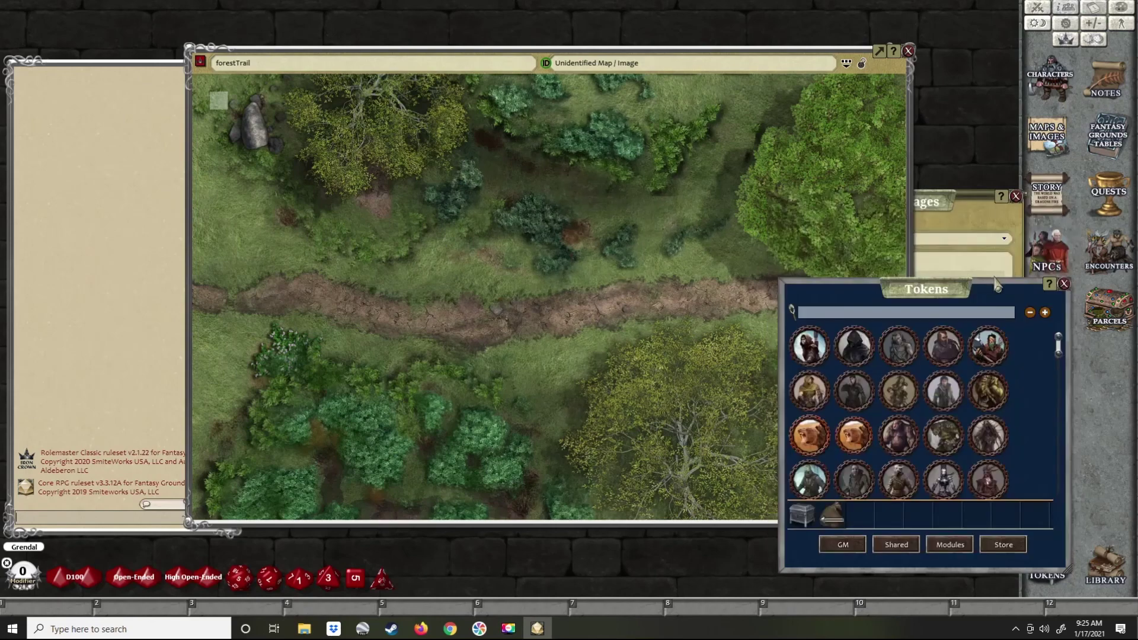
pyautogui.click(1064, 284)
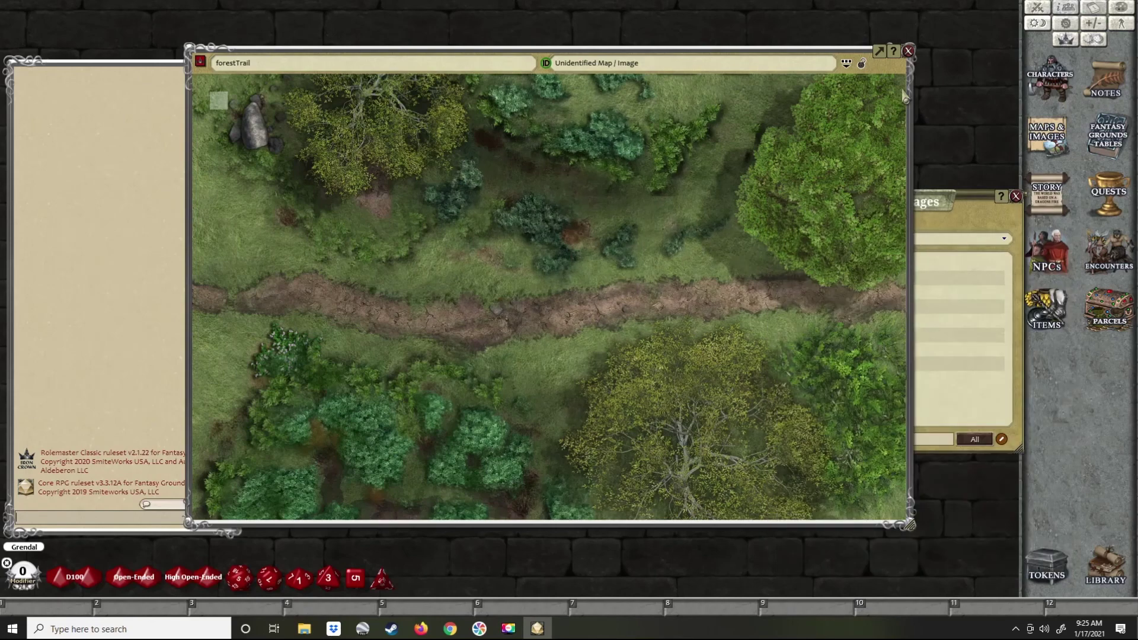
pyautogui.click(907, 51)
pyautogui.click(1016, 196)
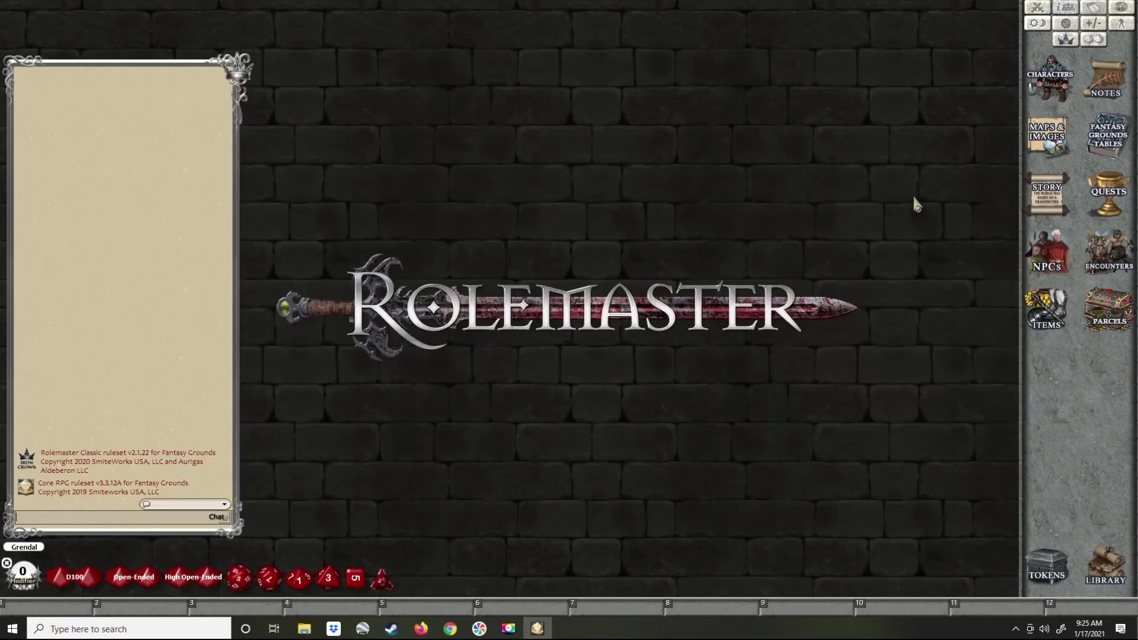